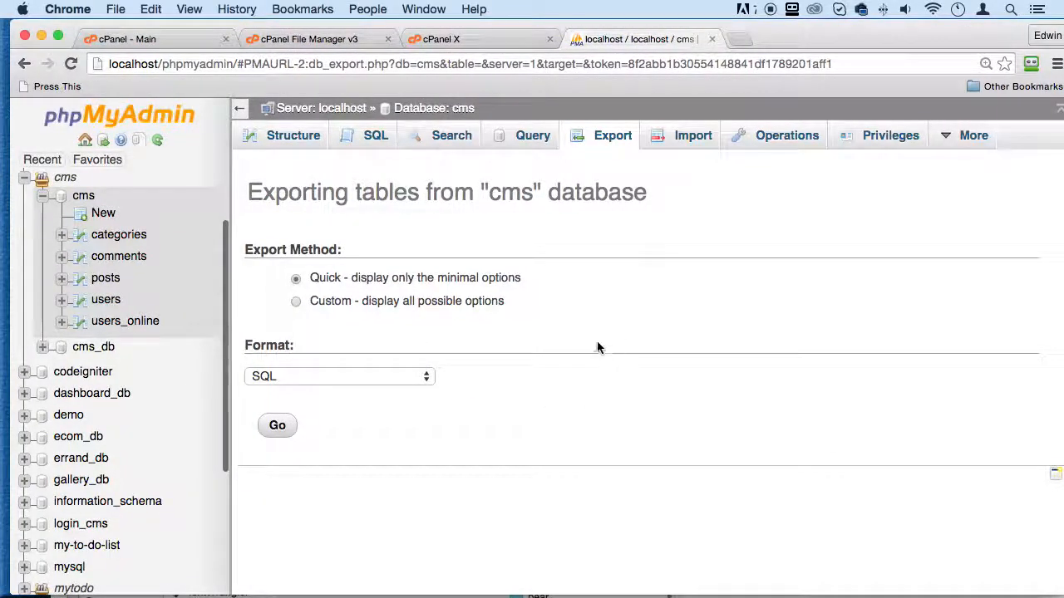
# Step: Export the cms database from phpMyAdmin as a quick SQL dump
pyautogui.click(83, 197)
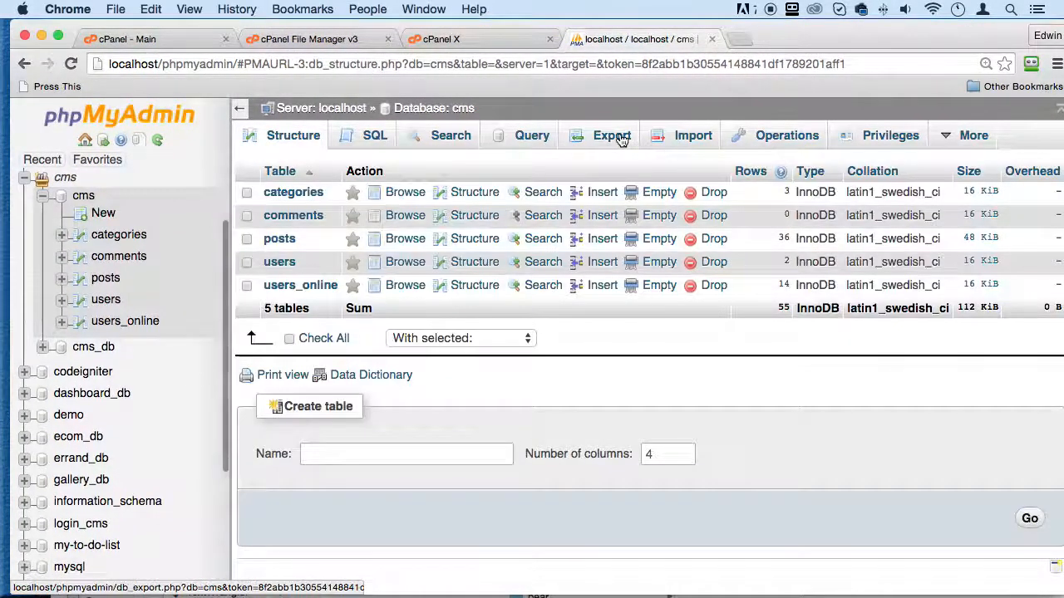
pyautogui.click(612, 135)
pyautogui.click(277, 427)
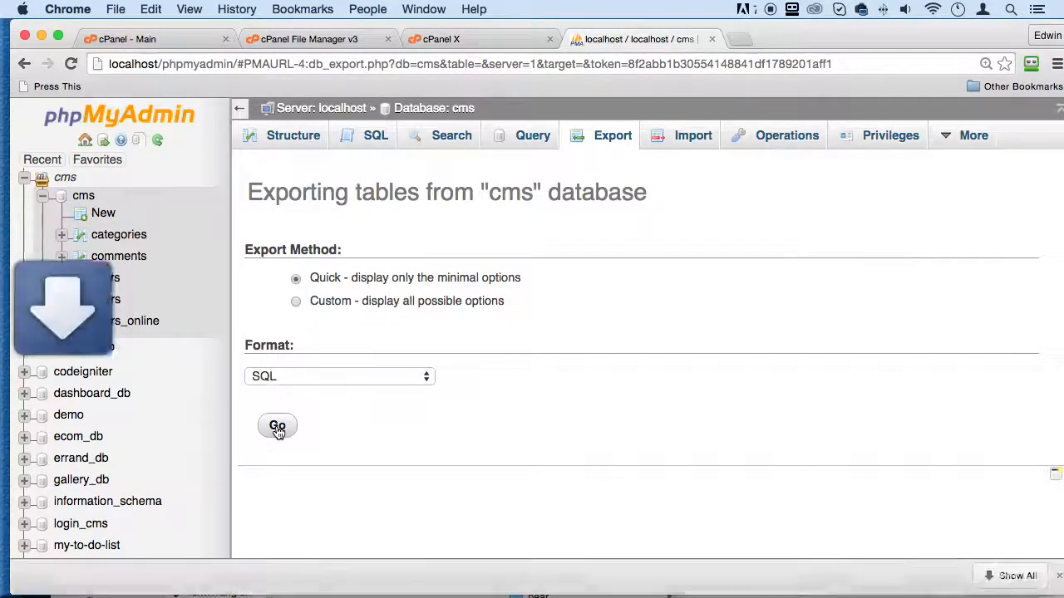
# Step: Move the downloaded cms (7).sql file into the htdocs folder
pyautogui.moveTo(244, 29); pyautogui.dragTo(505, 29)
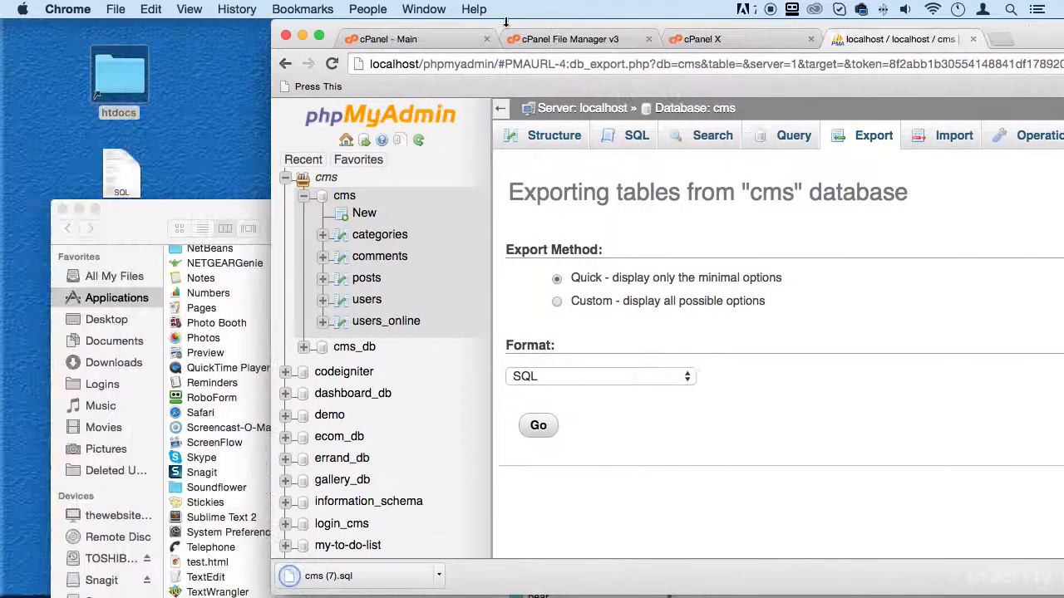
pyautogui.moveTo(333, 576); pyautogui.dragTo(231, 131)
pyautogui.moveTo(814, 25); pyautogui.dragTo(546, 10)
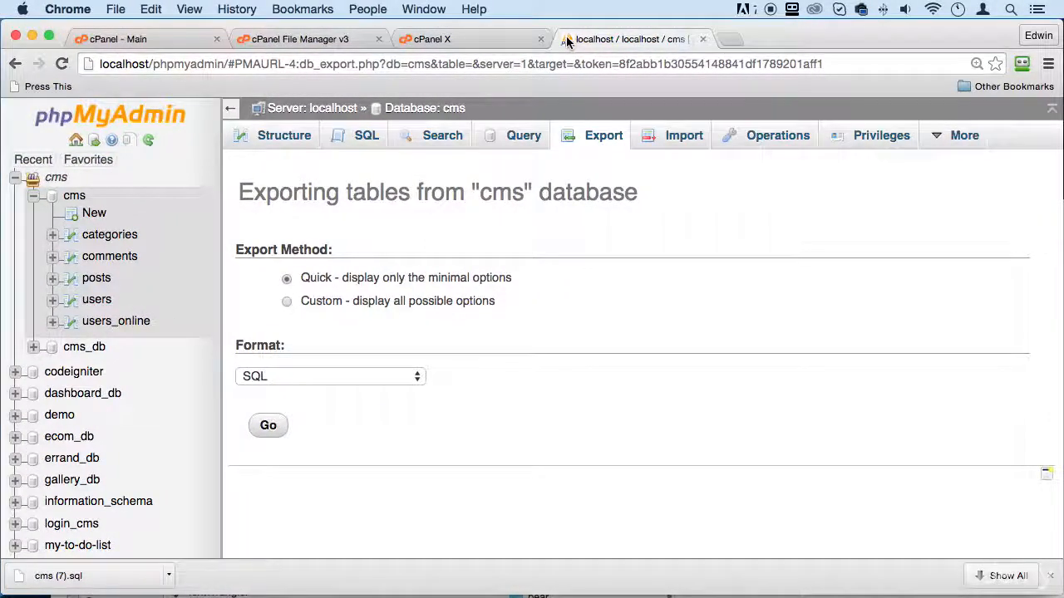
# Step: In the MySQL Database Wizard, name the new database demo_cms_db, copy the name, and submit
pyautogui.click(125, 39)
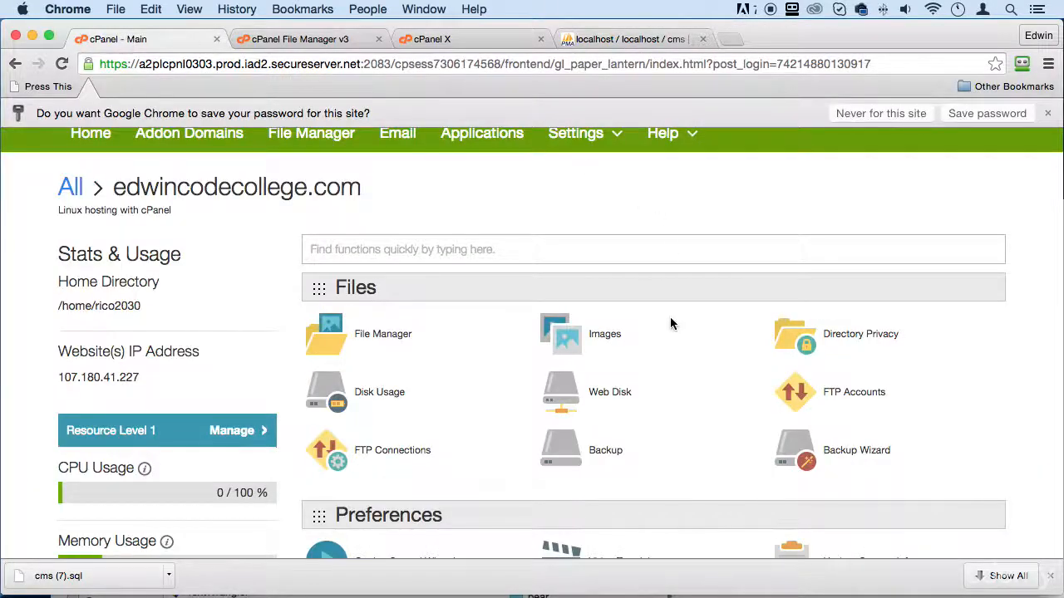
pyautogui.scroll(-10, 671, 324)
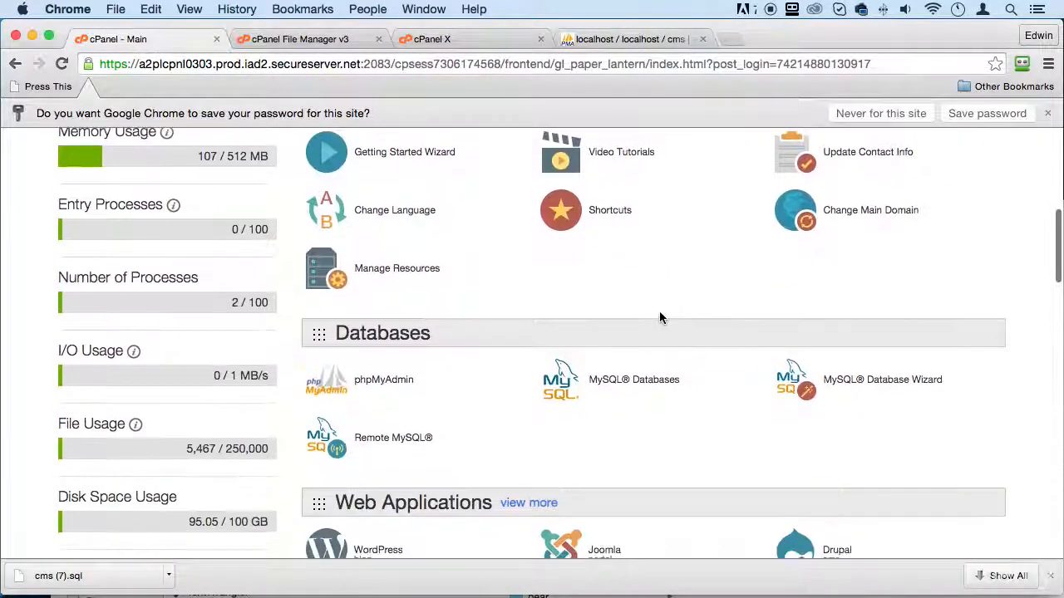
pyautogui.scroll(-2, 660, 319)
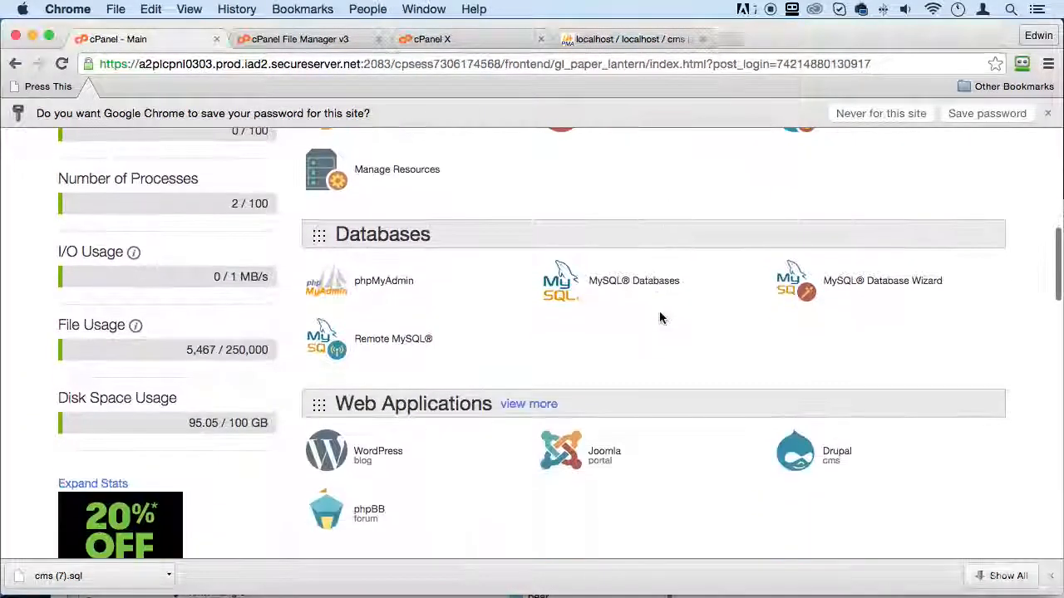
pyautogui.click(873, 281)
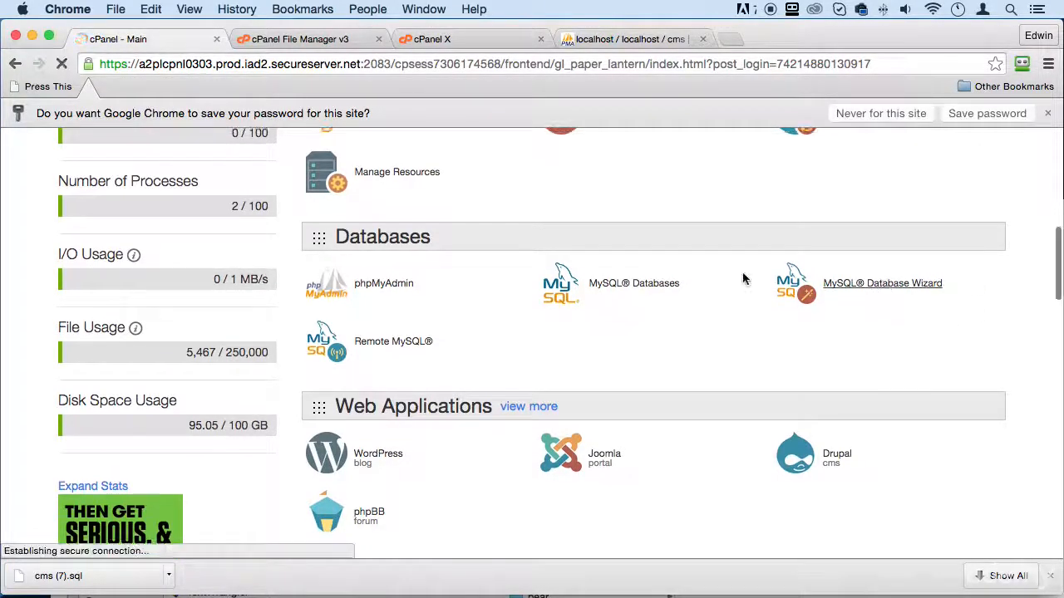
pyautogui.scroll(-1, 309, 349)
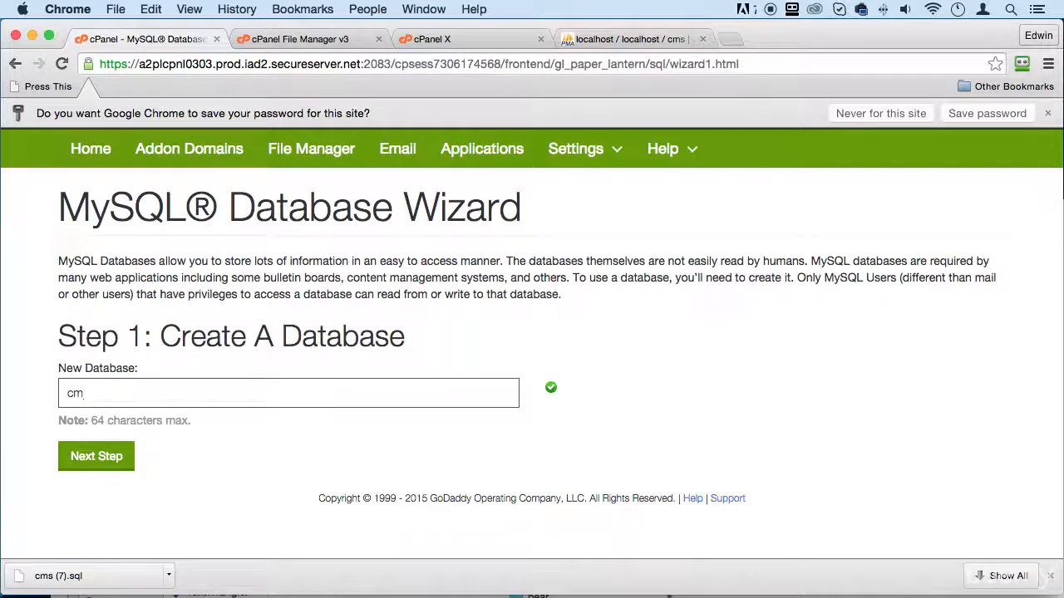
pyautogui.write('_')
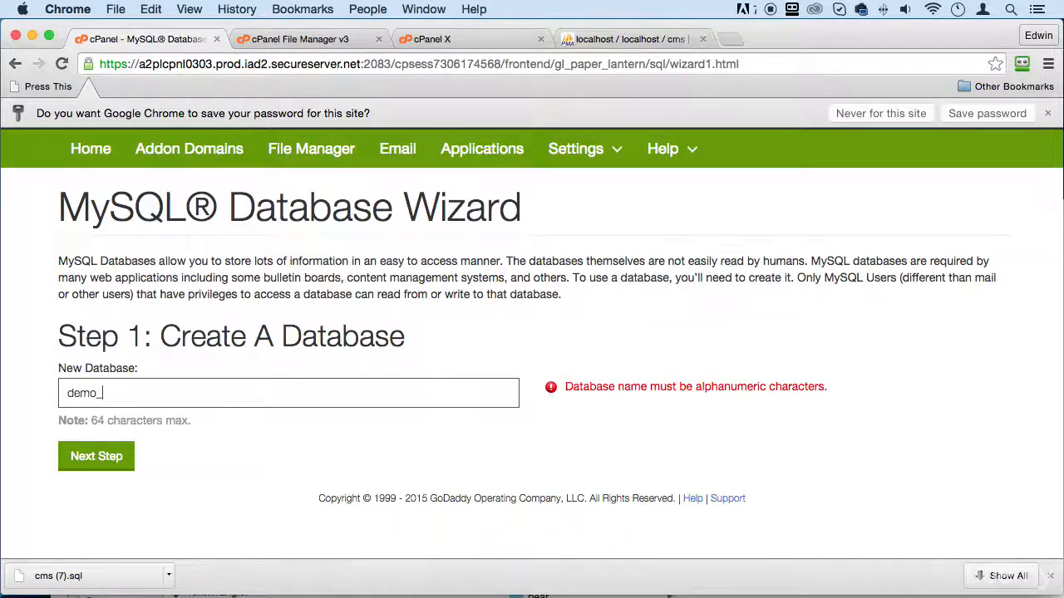
pyautogui.write('cmd_db')
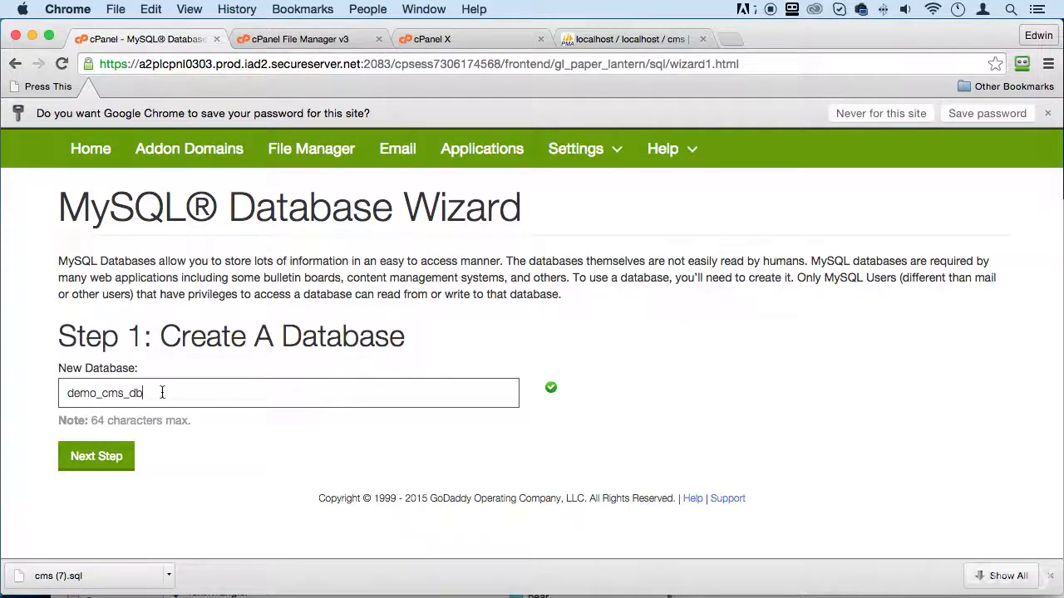
pyautogui.press('super+a')
pyautogui.press('super+c')
pyautogui.click(95, 465)
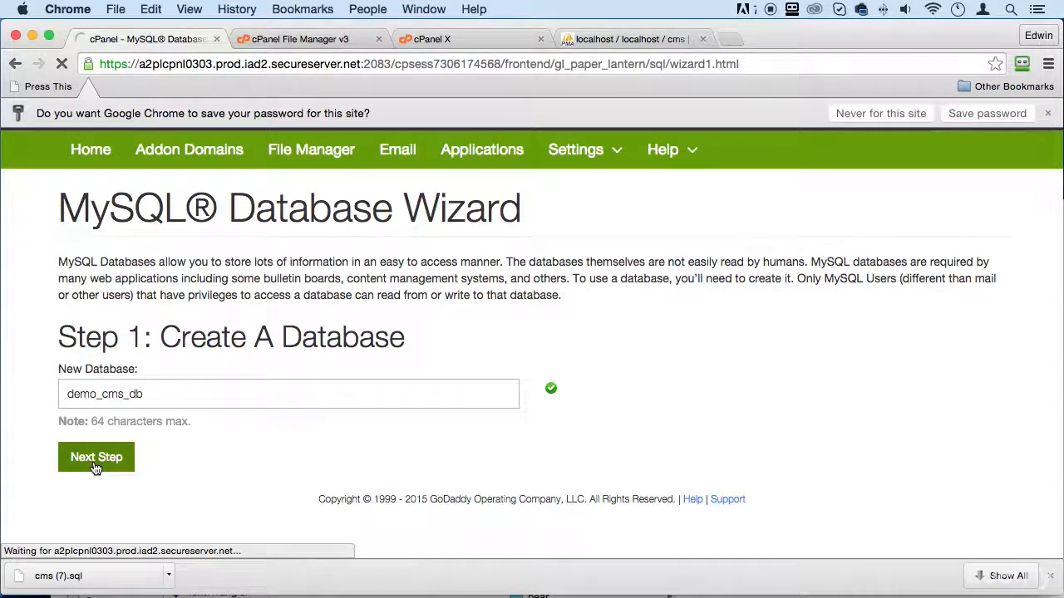
# Step: Write 'Database name: demo_cms_db' in a new TextEdit document and minimize it
pyautogui.scroll(-3, 516, 276)
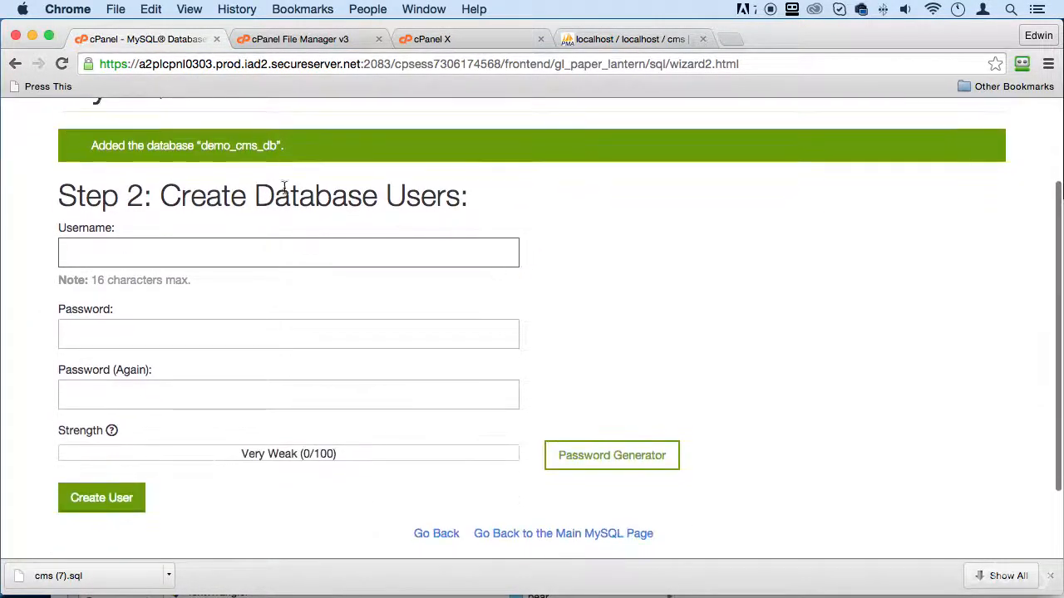
pyautogui.moveTo(387, 581)
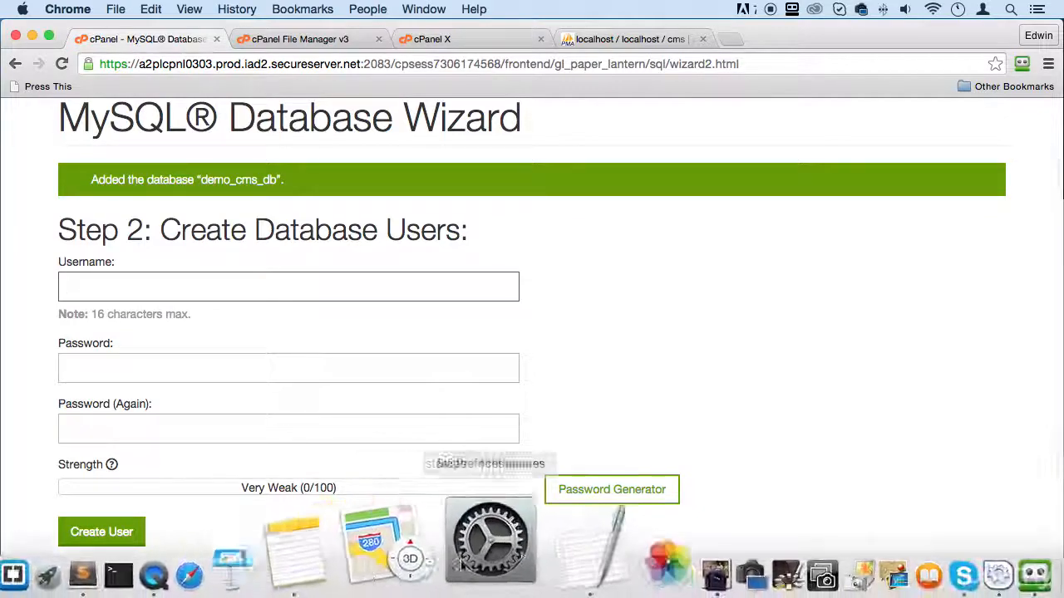
pyautogui.click(504, 554)
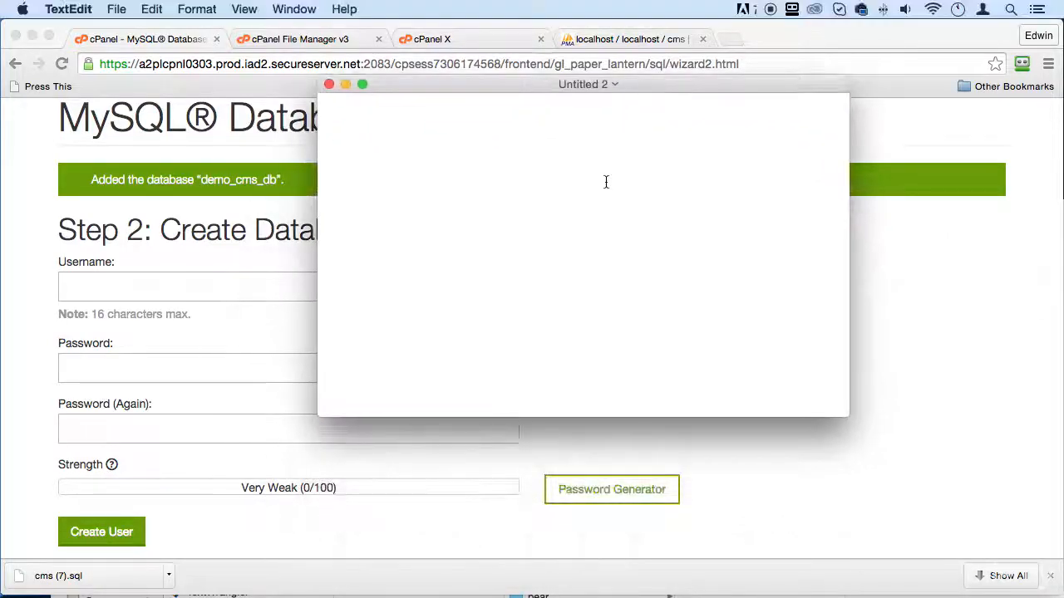
pyautogui.write('Dat')
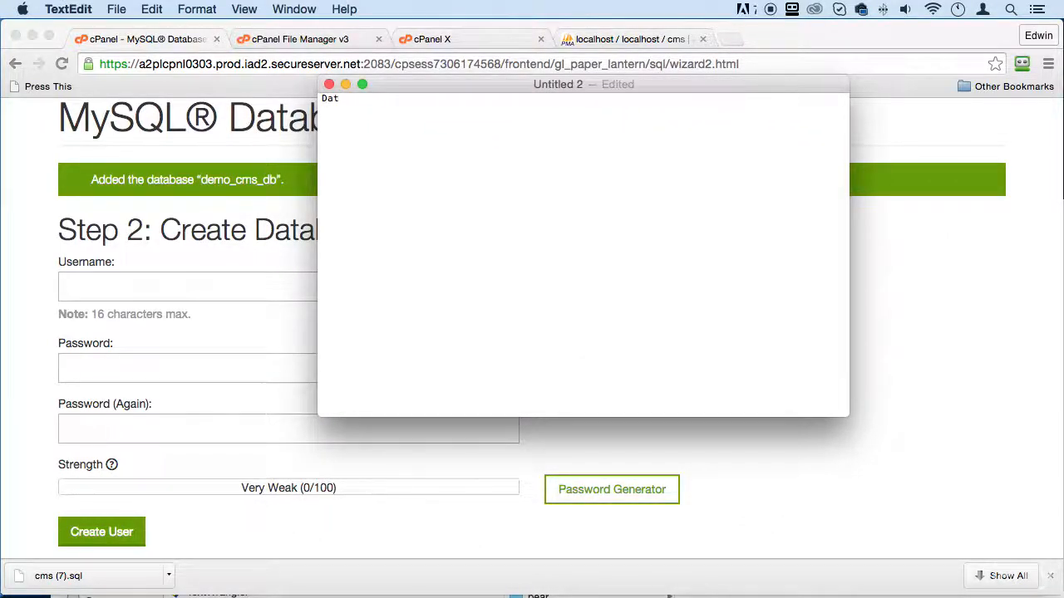
pyautogui.write('aname demo_cms_db')
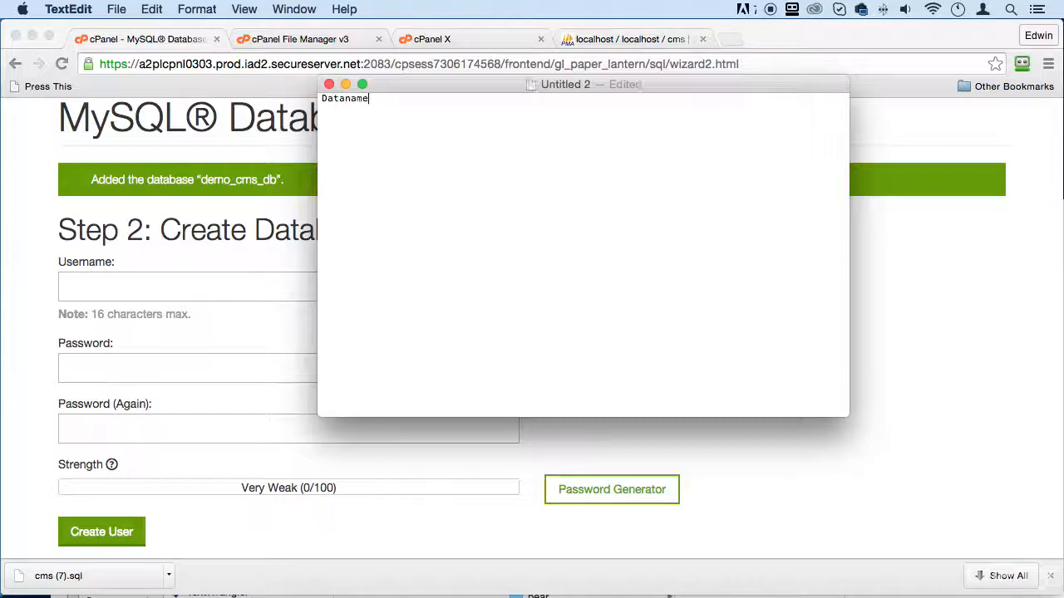
pyautogui.click(347, 98)
pyautogui.write('bas')
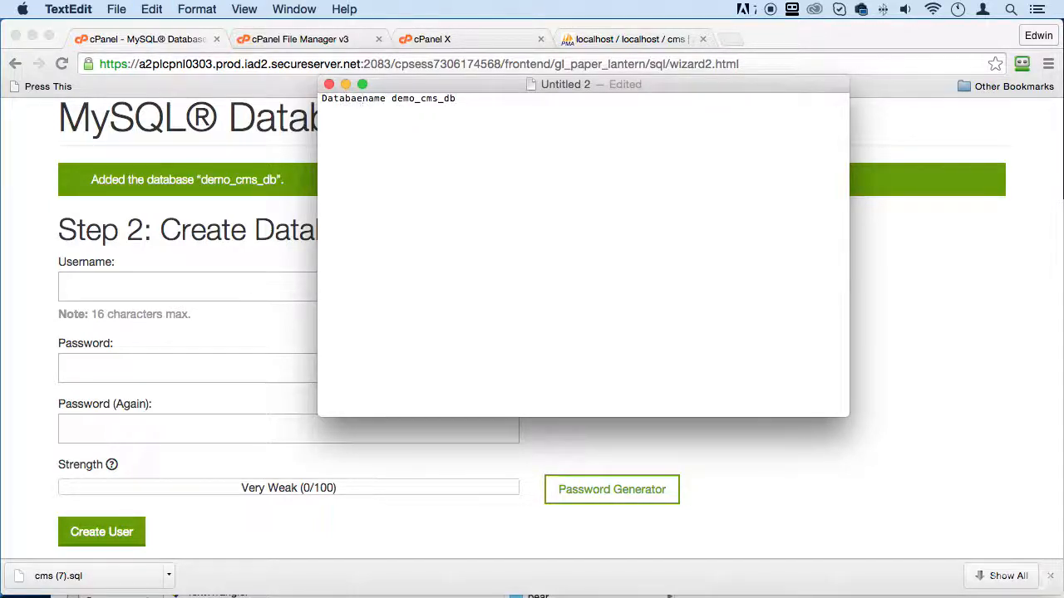
pyautogui.write('e')
pyautogui.press('Right')
pyautogui.press('Right')
pyautogui.press('Right')
pyautogui.press('Right')
pyautogui.write(':')
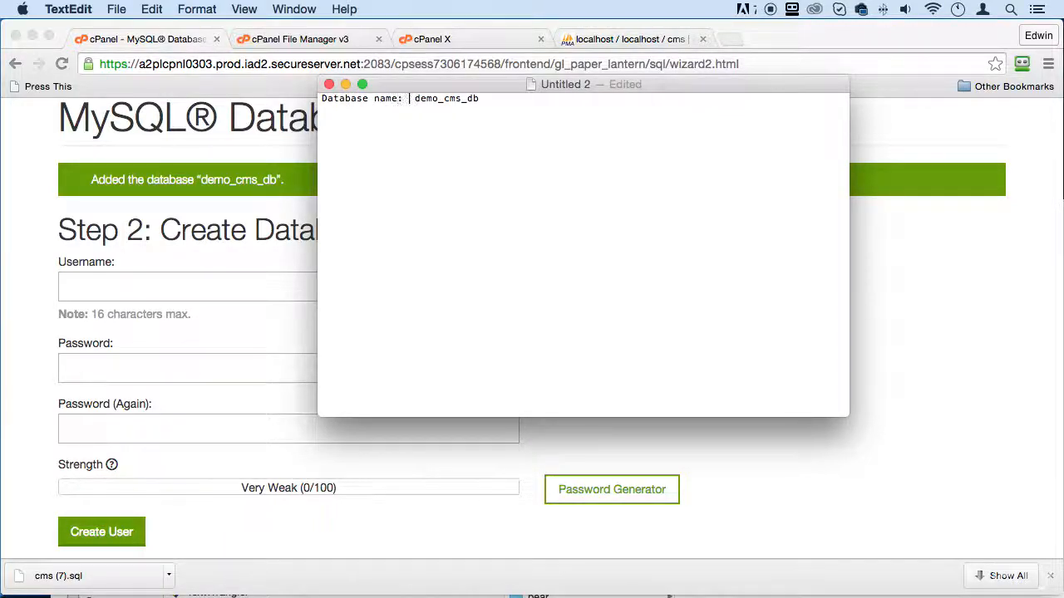
pyautogui.click(345, 84)
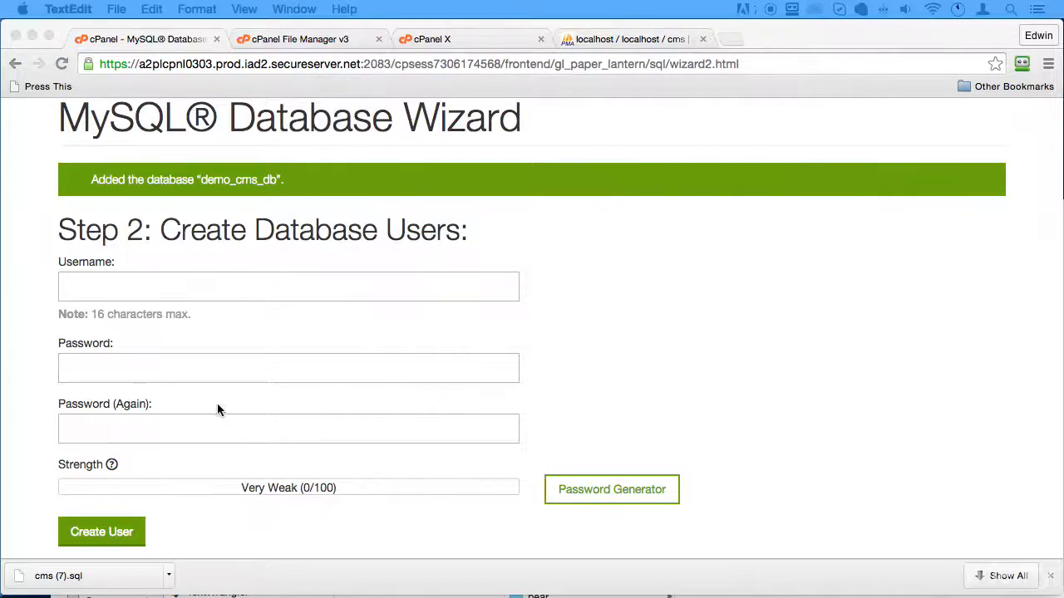
# Step: Enter demo_cms_user as the username, clear the hand-typed password, and open the Password Generator
pyautogui.click(183, 289)
pyautogui.write('demo_')
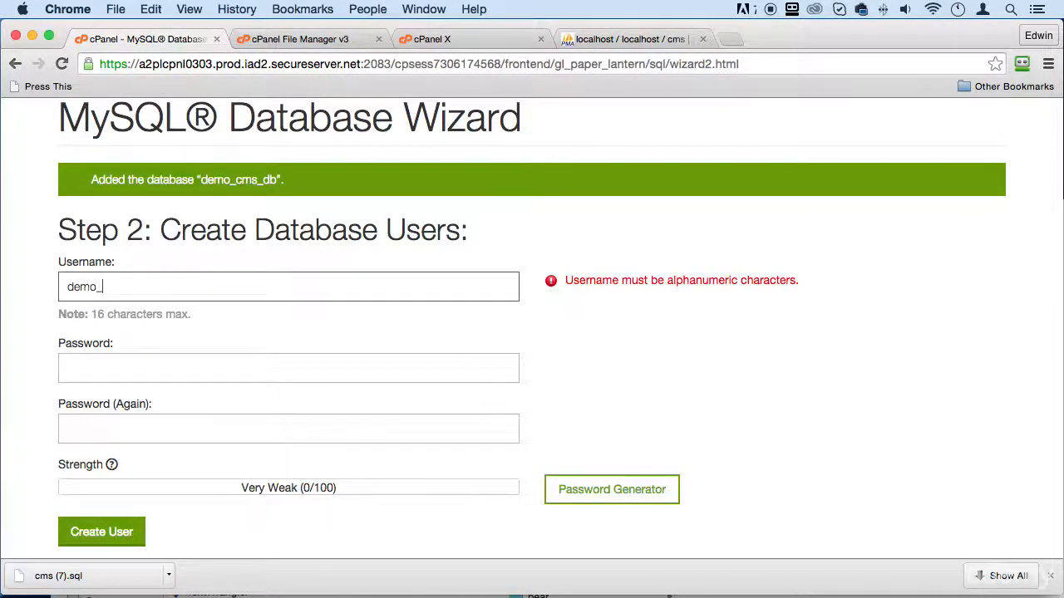
pyautogui.write('cms_user')
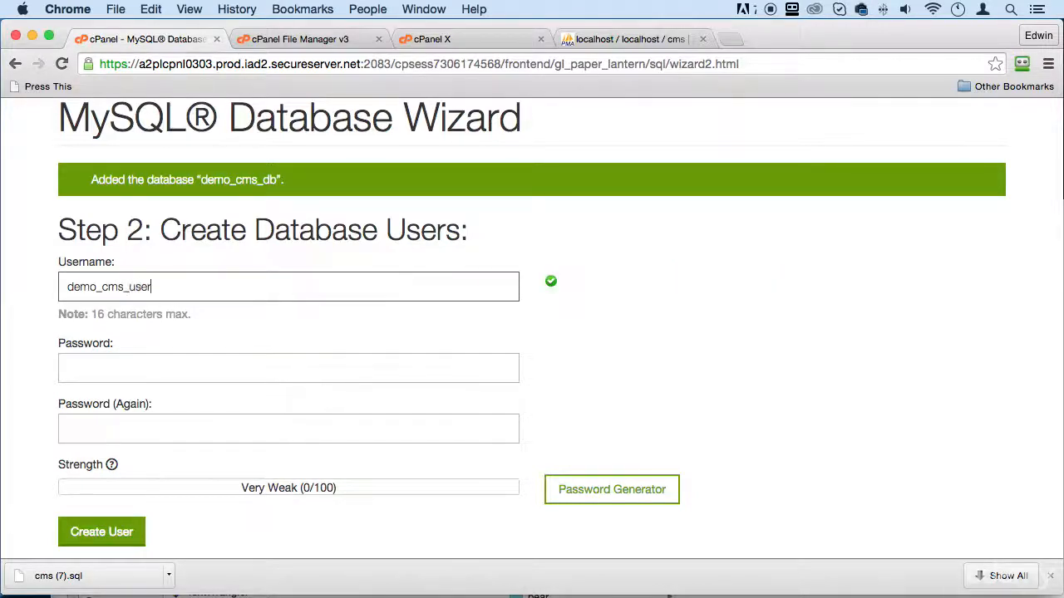
pyautogui.click(117, 373)
pyautogui.write('passwd')
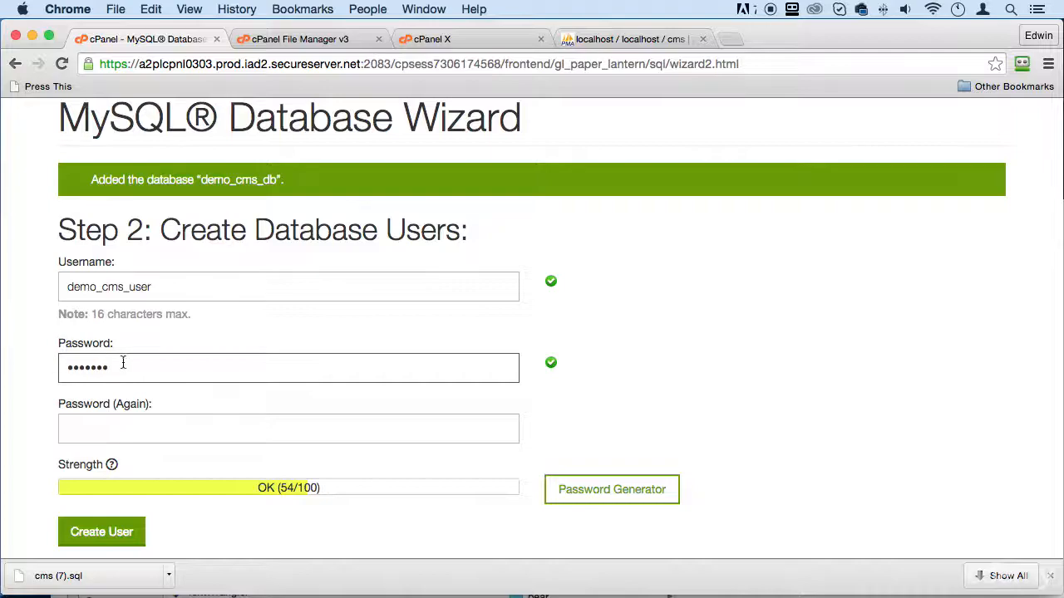
pyautogui.click(135, 432)
pyautogui.write('••')
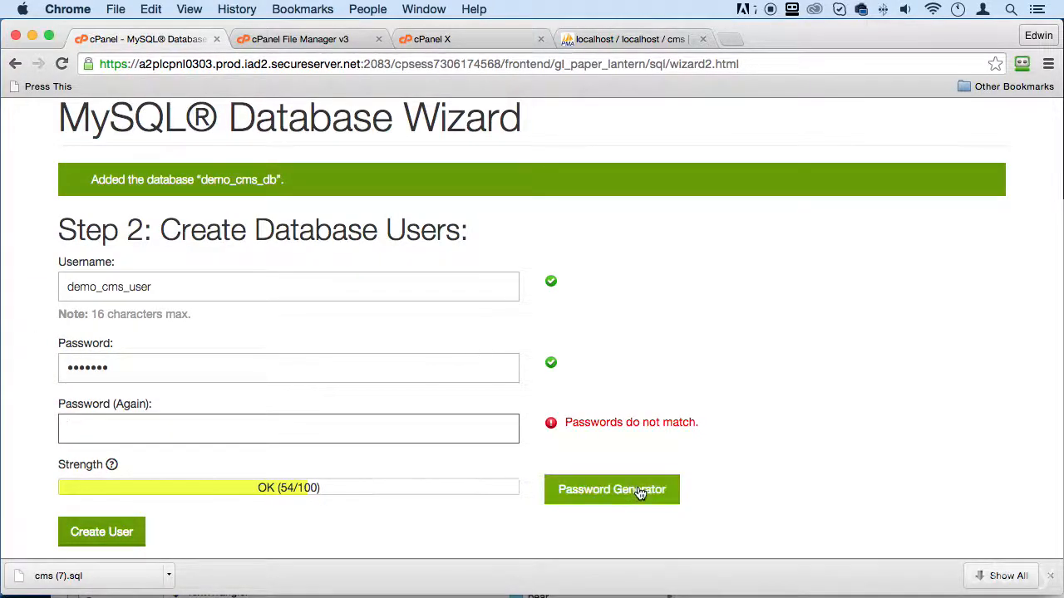
pyautogui.moveTo(249, 368); pyautogui.dragTo(42, 354)
pyautogui.press('BackSpace')
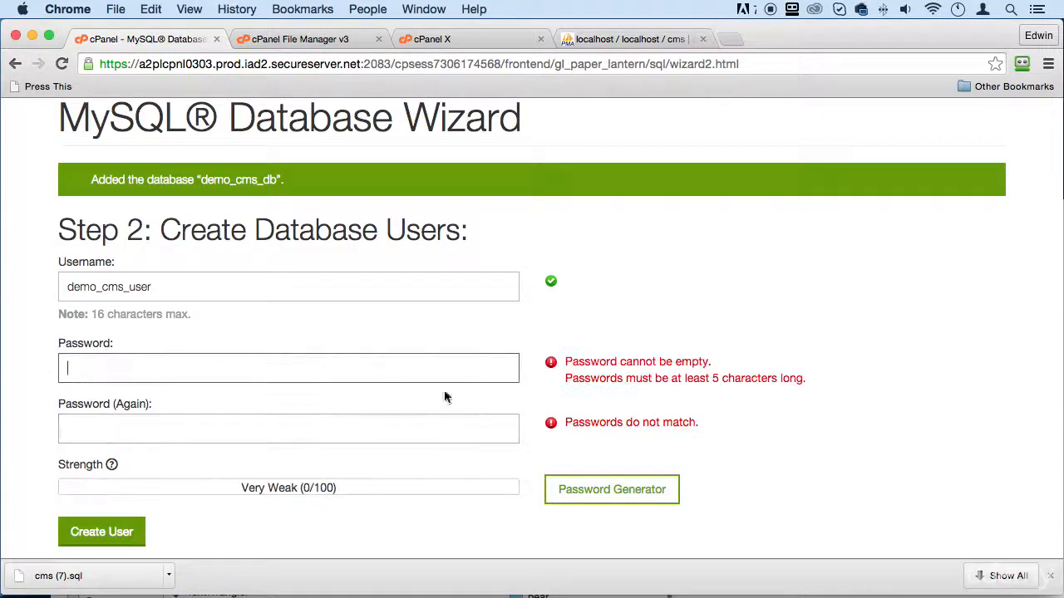
pyautogui.click(609, 492)
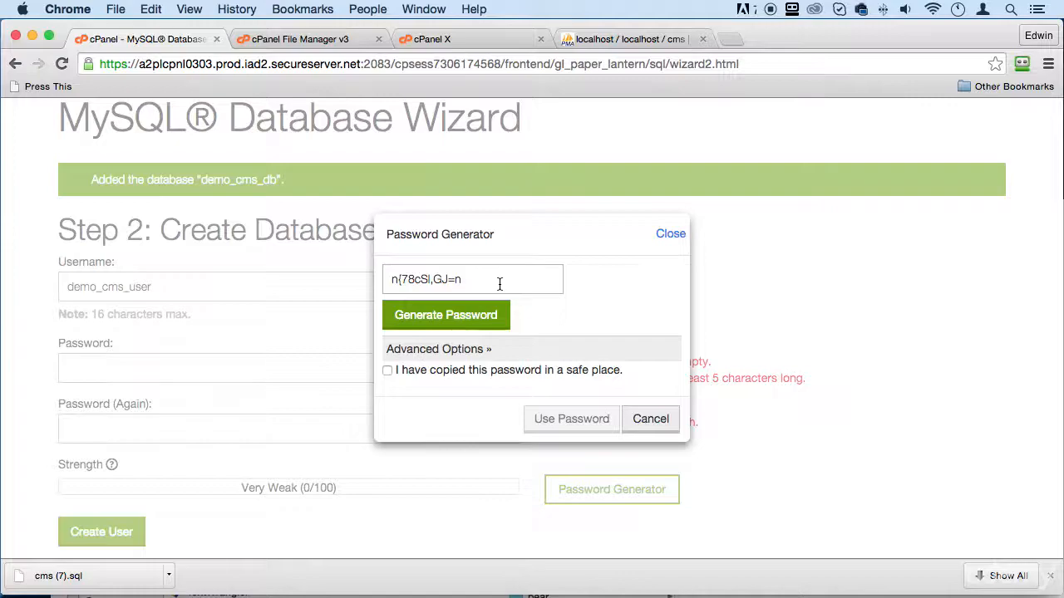
# Step: Copy the generated password into the note and fill both password fields with it
pyautogui.moveTo(487, 280); pyautogui.dragTo(398, 278)
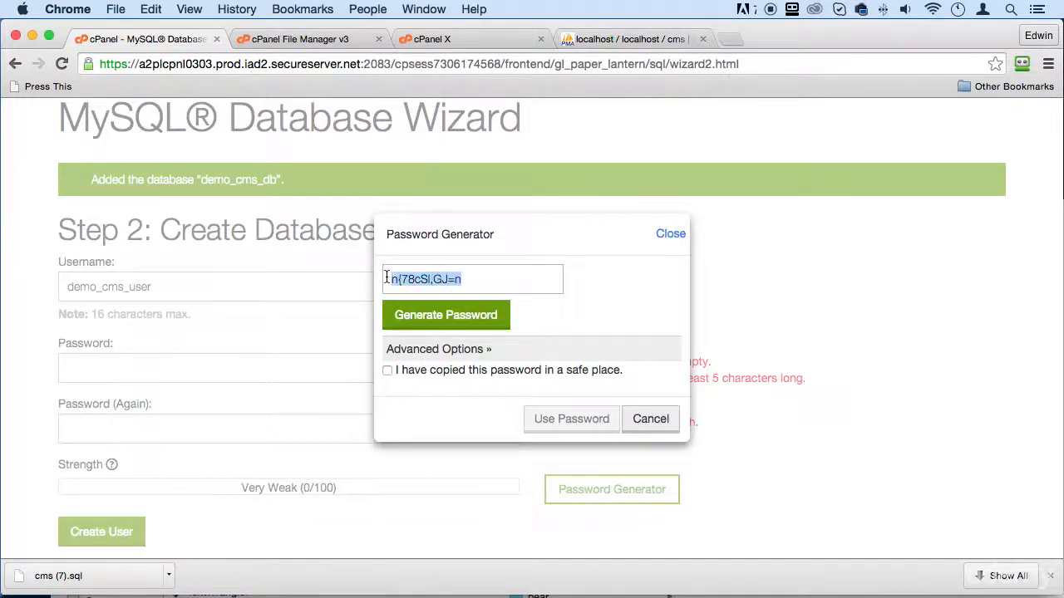
pyautogui.press('super+c')
pyautogui.press('super+Tab')
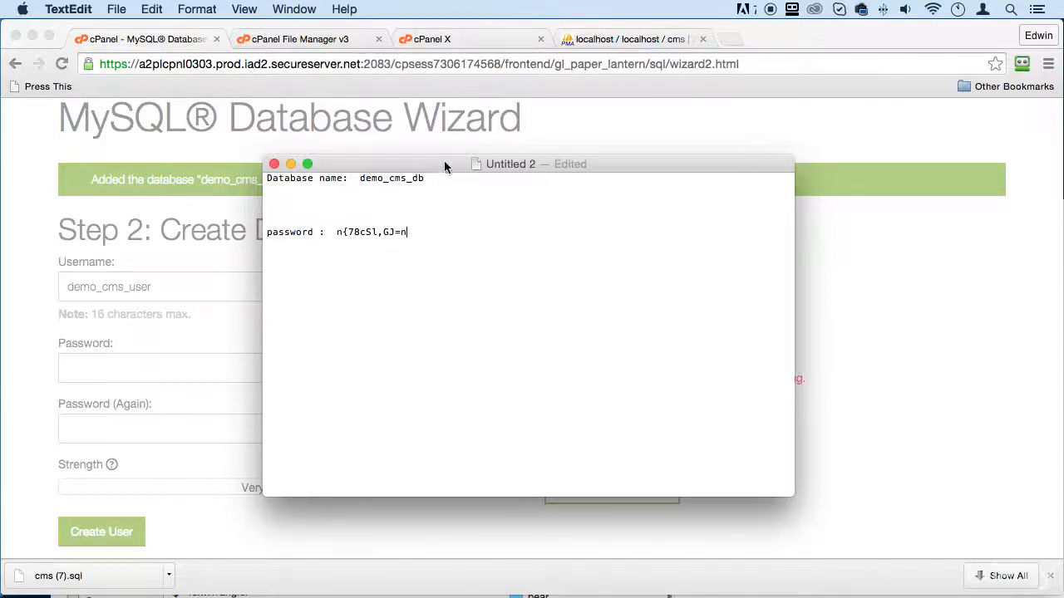
pyautogui.press('super+m')
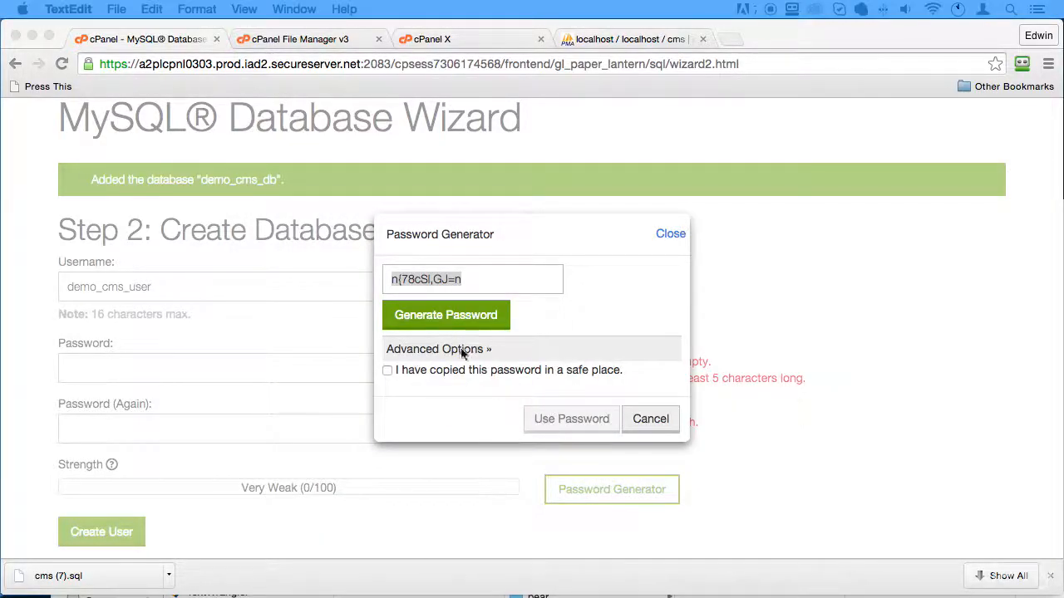
pyautogui.click(389, 371)
pyautogui.click(387, 370)
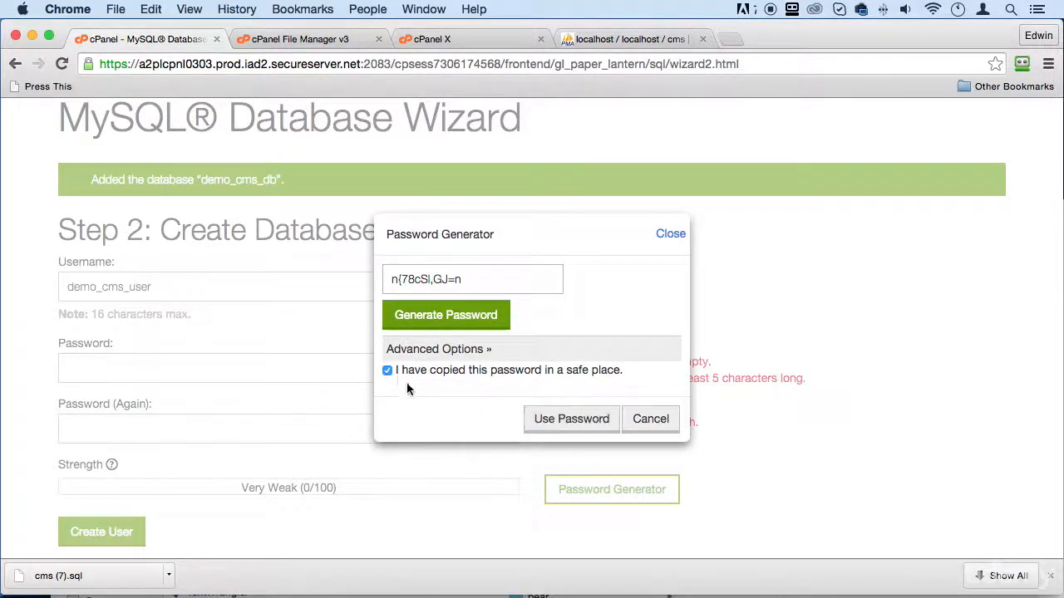
pyautogui.click(567, 427)
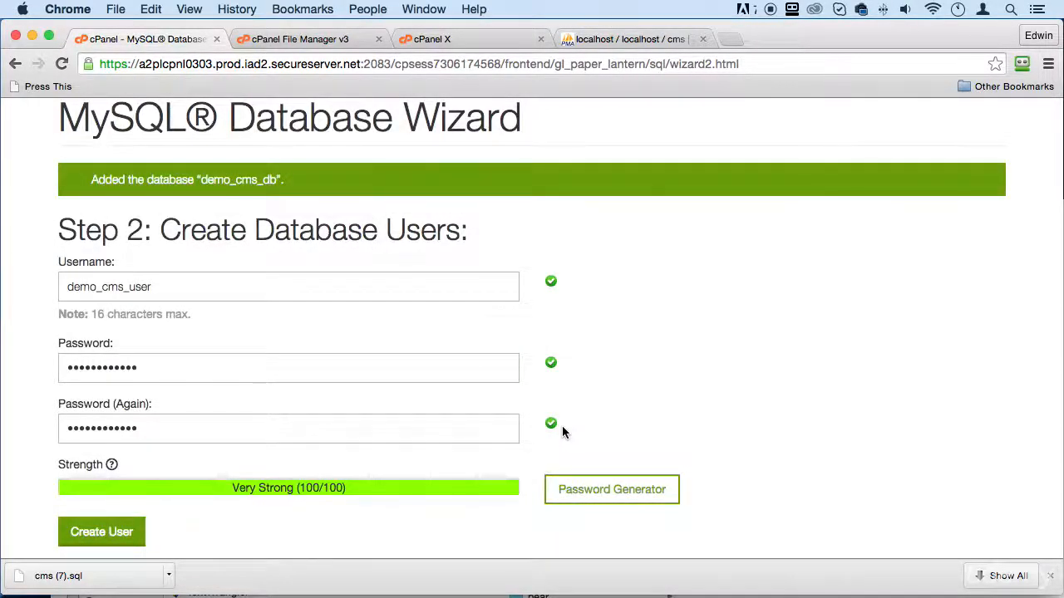
# Step: Add a 'user: demo_cms_user' line to the credentials note
pyautogui.moveTo(192, 286); pyautogui.dragTo(40, 285)
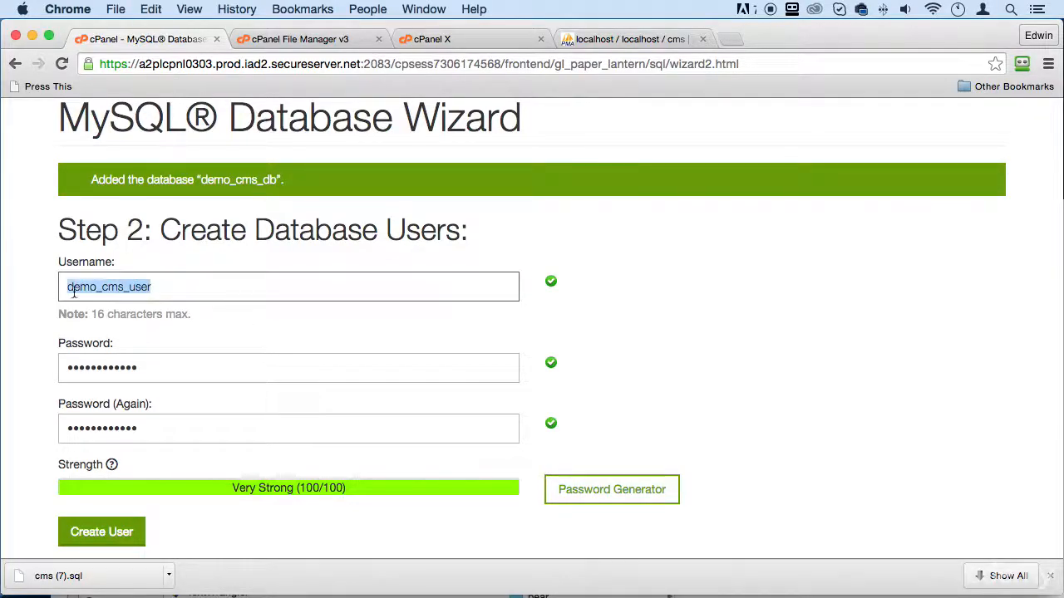
pyautogui.press('super+Tab')
pyautogui.moveTo(708, 198); pyautogui.dragTo(647, 59)
pyautogui.click(330, 100)
pyautogui.write('user')
pyautogui.press('super+v')
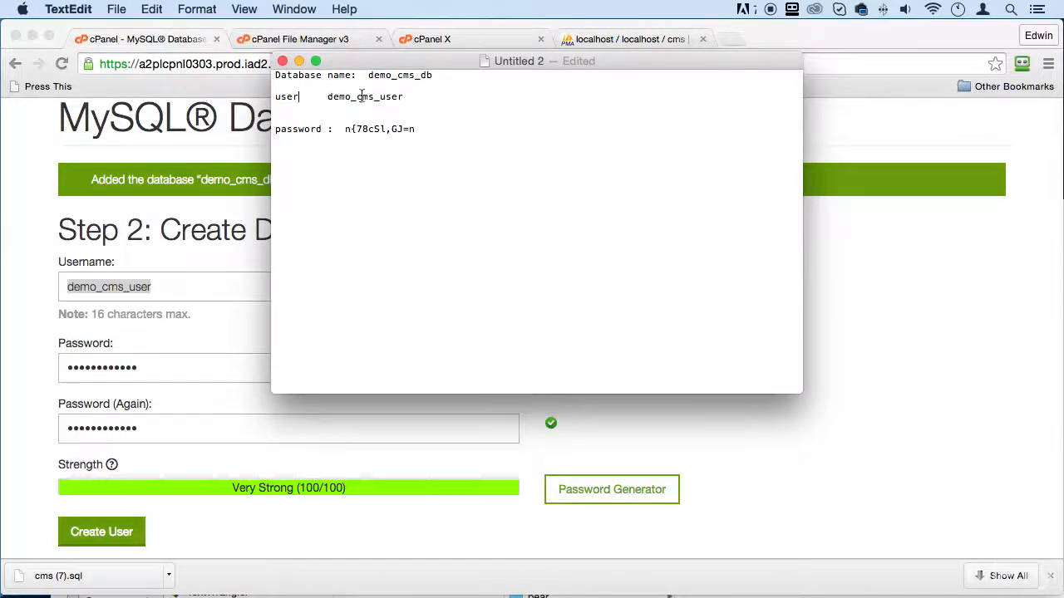
pyautogui.click(299, 96)
pyautogui.write(':')
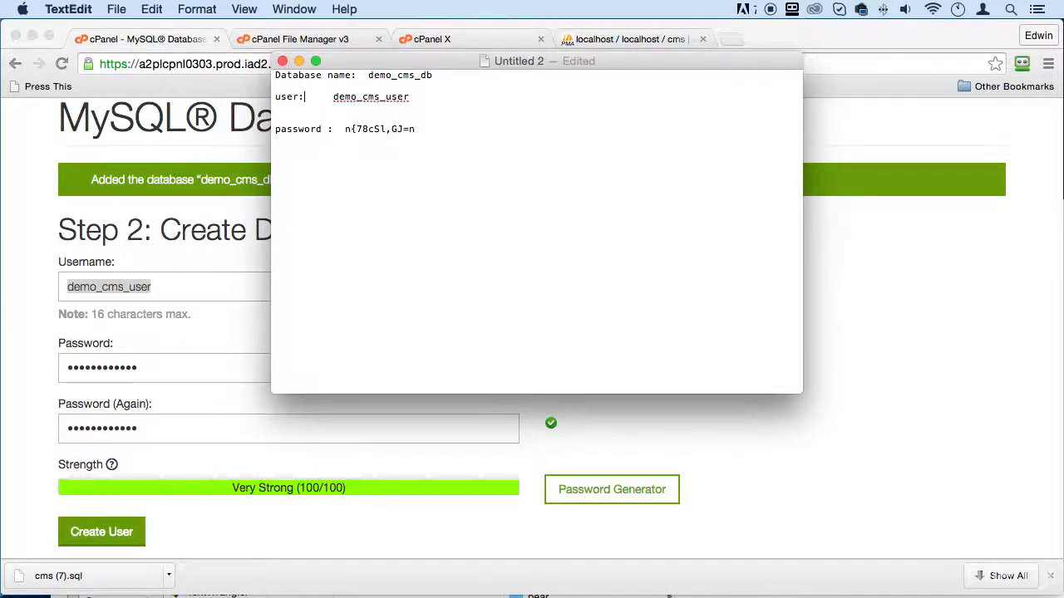
pyautogui.tripleClick(382, 76)
pyautogui.click(330, 97)
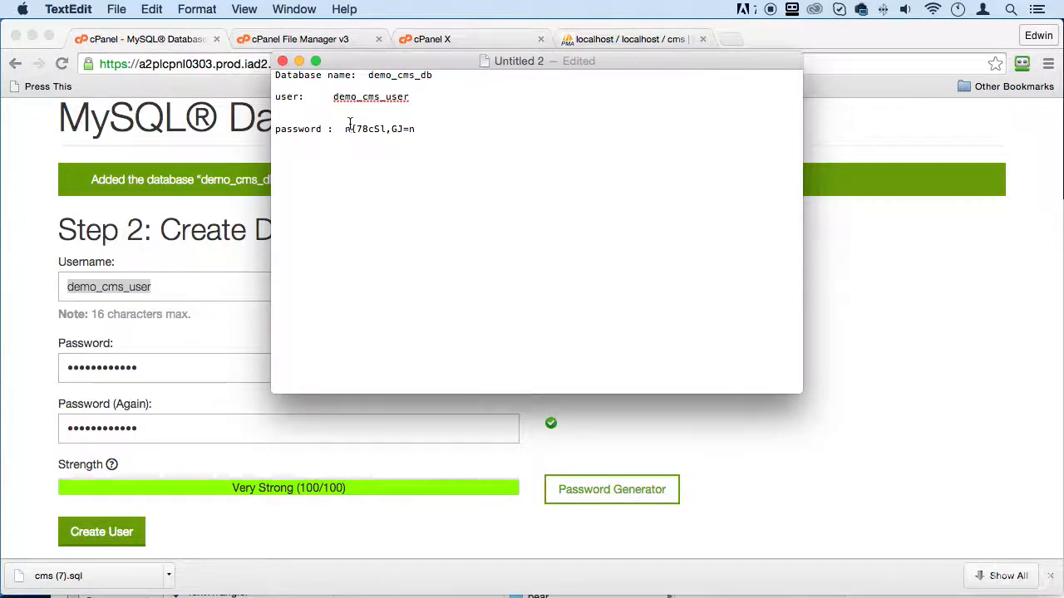
pyautogui.moveTo(341, 64); pyautogui.dragTo(942, 225)
pyautogui.scroll(-3, 110, 499)
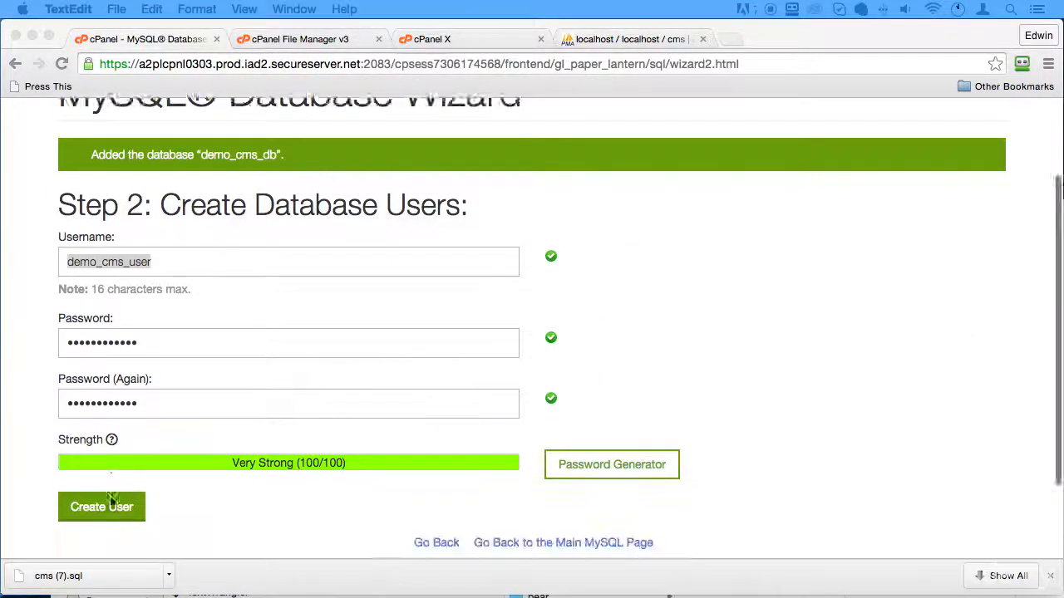
# Step: Create demo_cms_user, dismiss the save-login prompt, grant ALL PRIVILEGES, and finish adding it
pyautogui.click(103, 430)
pyautogui.click(103, 431)
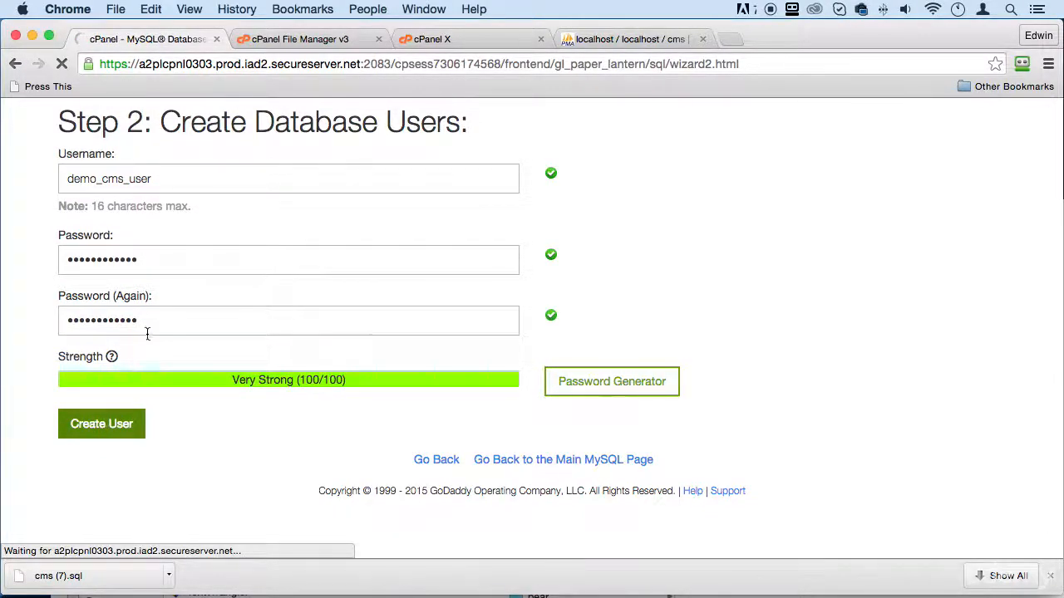
pyautogui.scroll(-3, 487, 306)
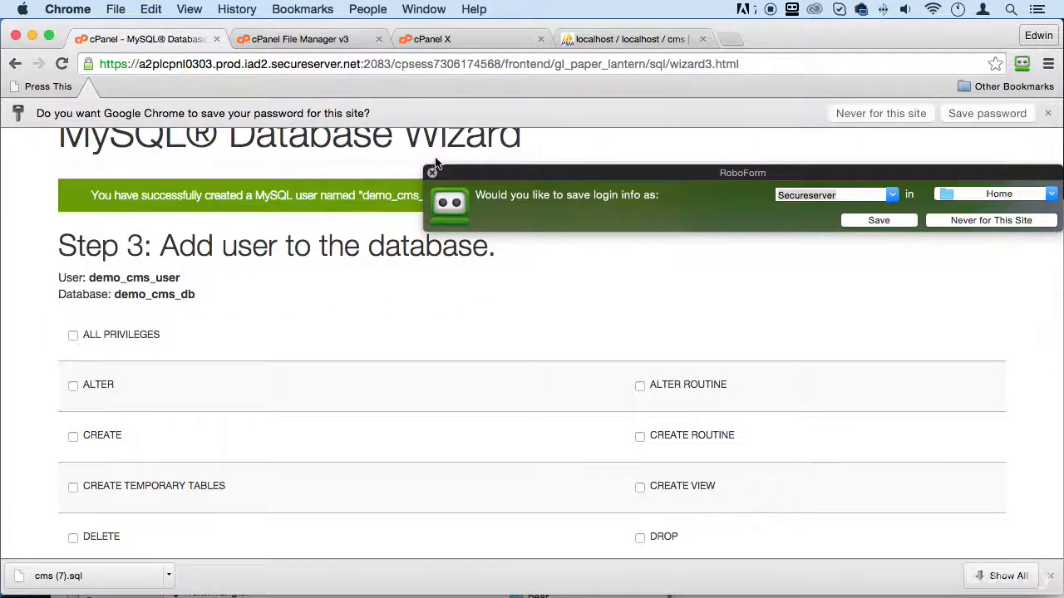
pyautogui.click(433, 173)
pyautogui.click(72, 336)
pyautogui.scroll(-5, 111, 261)
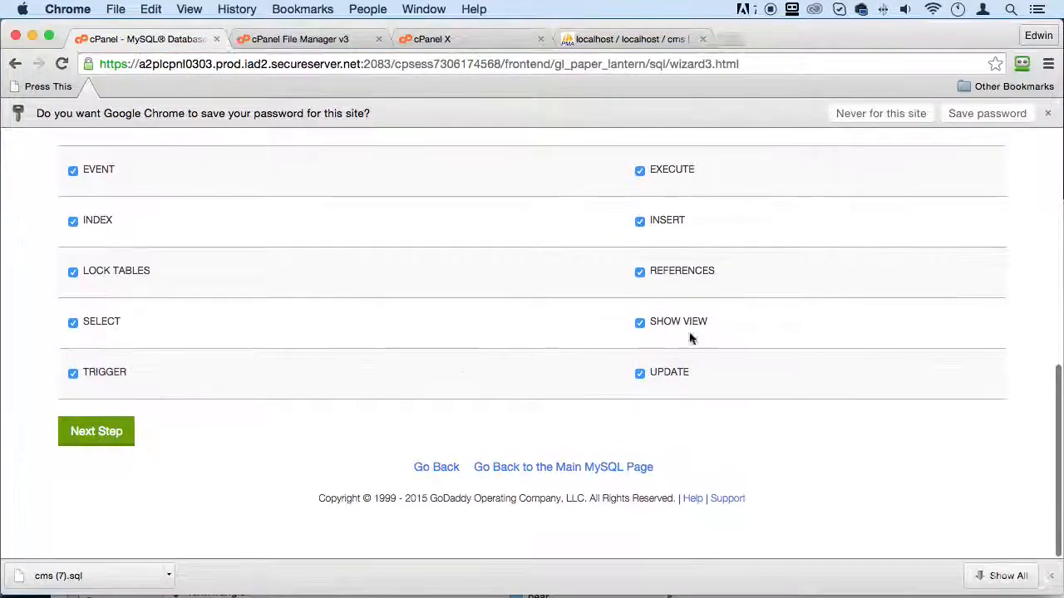
pyautogui.click(90, 437)
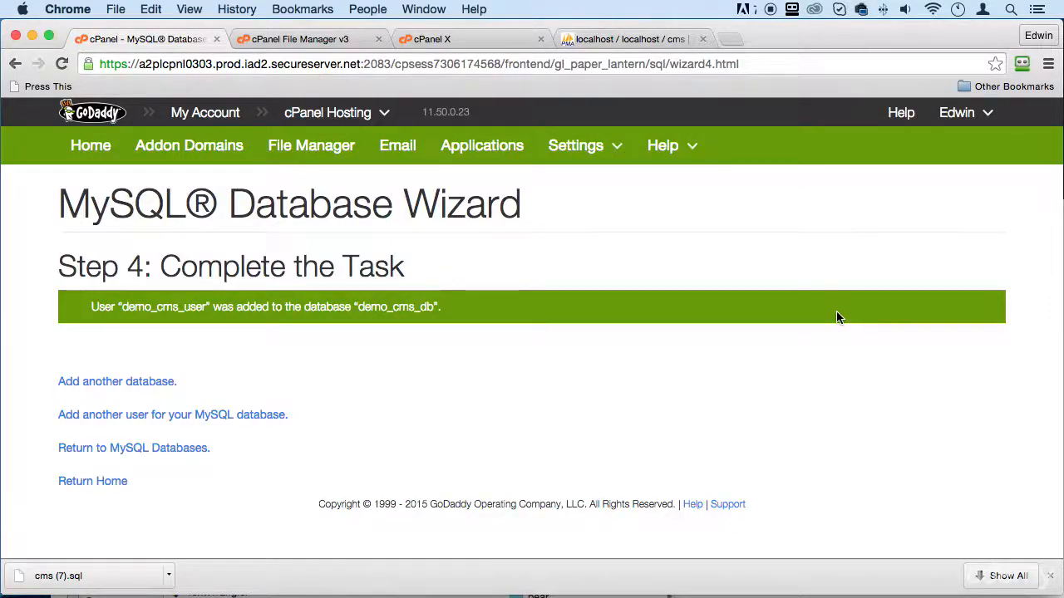
# Step: Browse to public_html/cms/includes and open db.php in the Code Editor
pyautogui.click(287, 40)
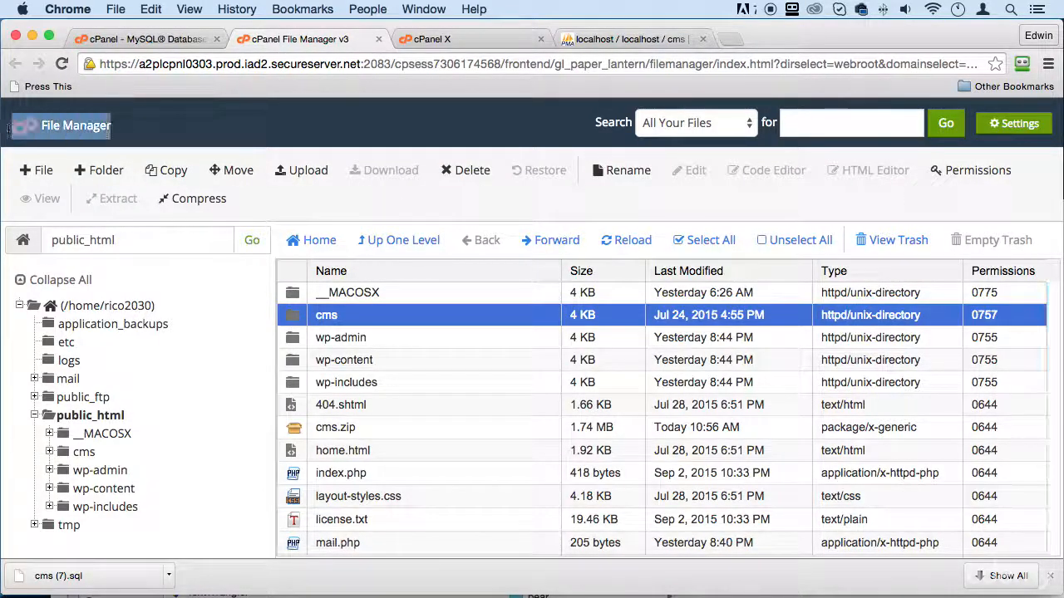
pyautogui.click(164, 40)
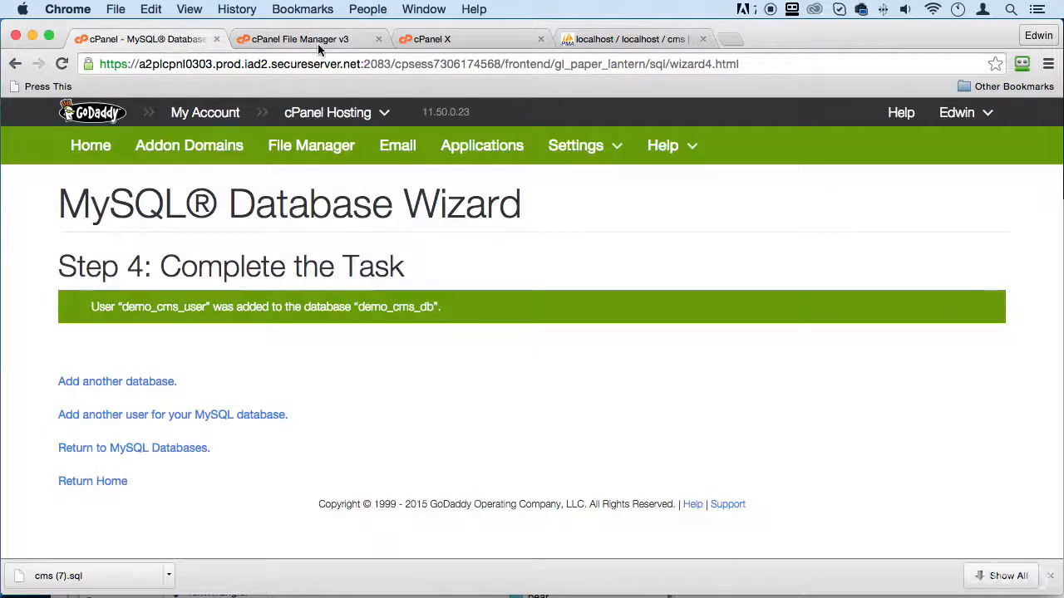
pyautogui.click(316, 44)
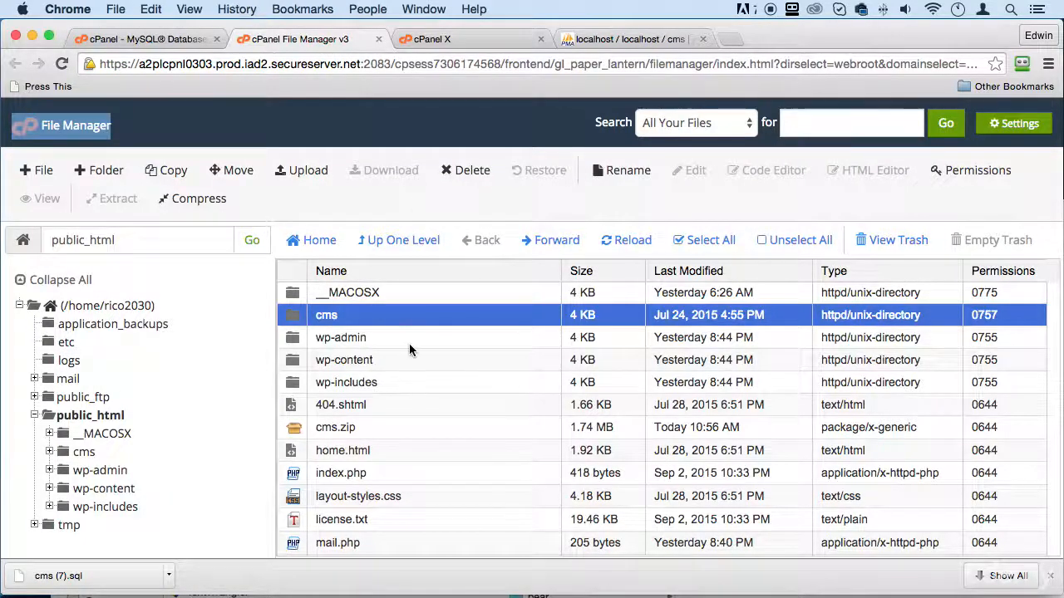
pyautogui.scroll(-2, 409, 343)
pyautogui.scroll(2, 448, 333)
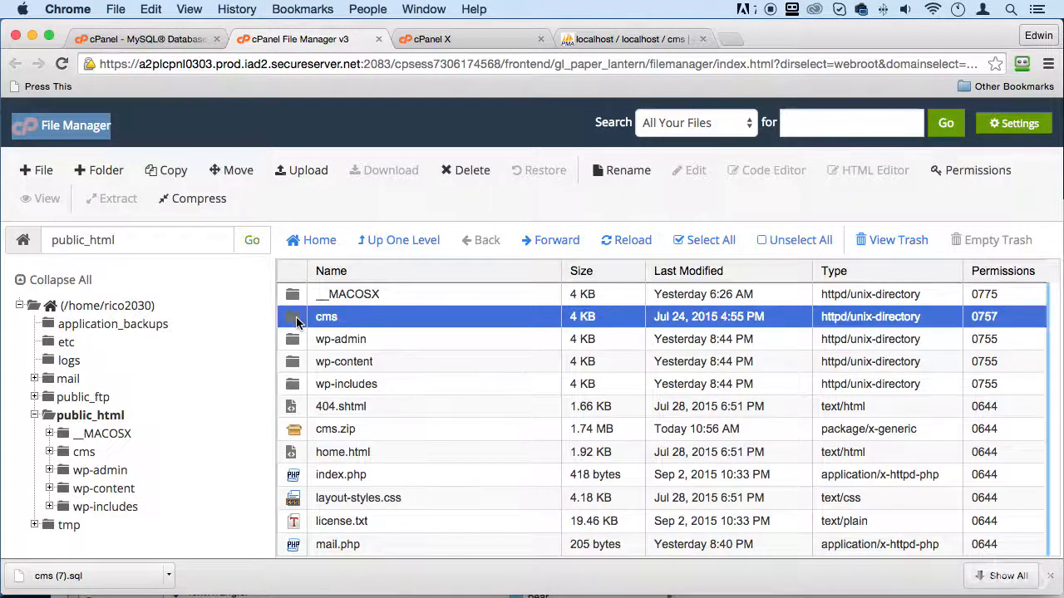
pyautogui.doubleClick(297, 319)
pyautogui.scroll(-1, 379, 363)
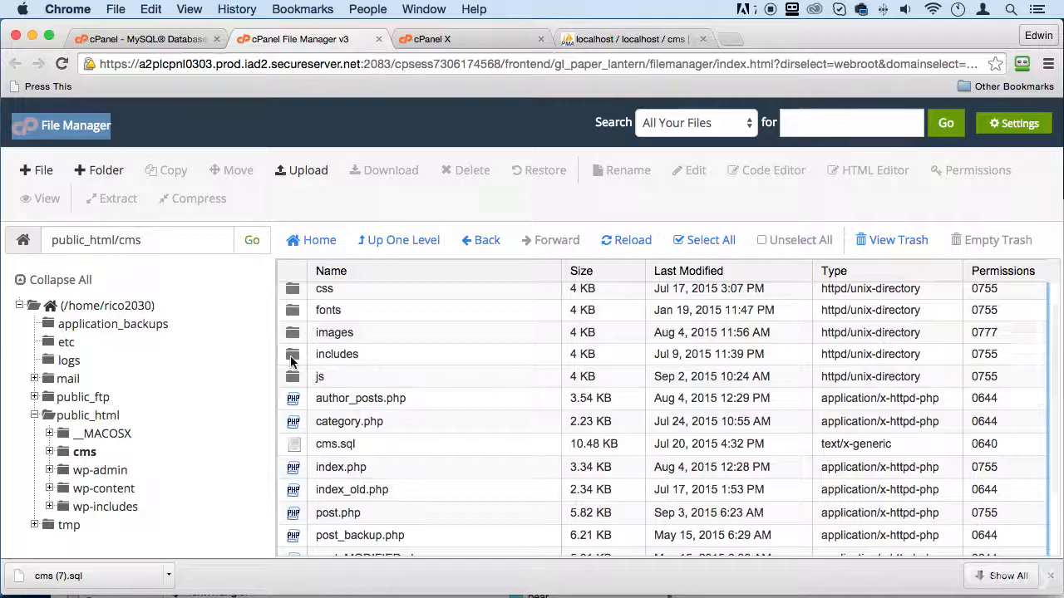
pyautogui.doubleClick(298, 356)
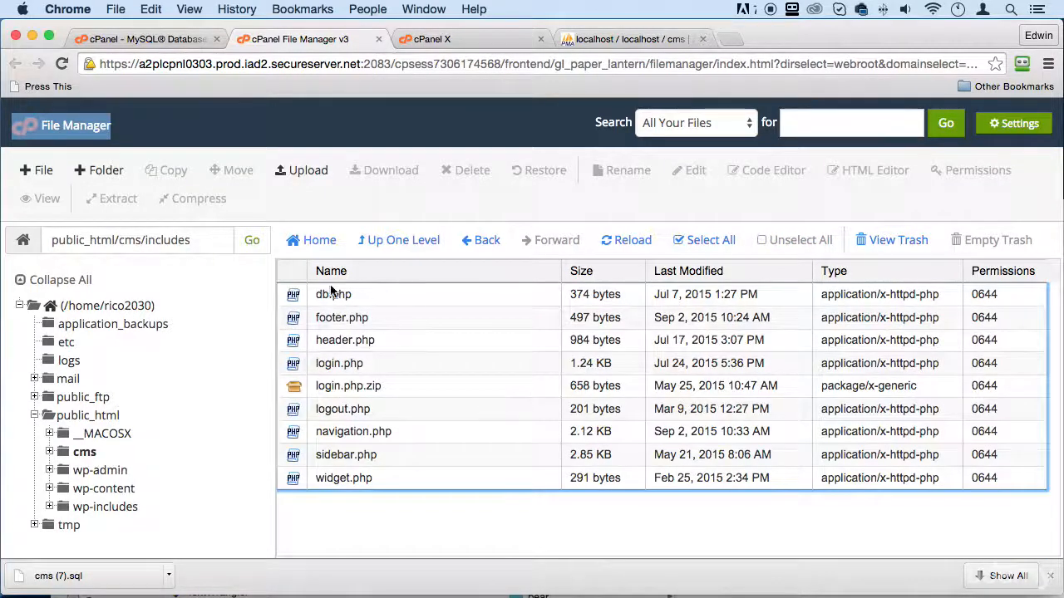
pyautogui.click(332, 293)
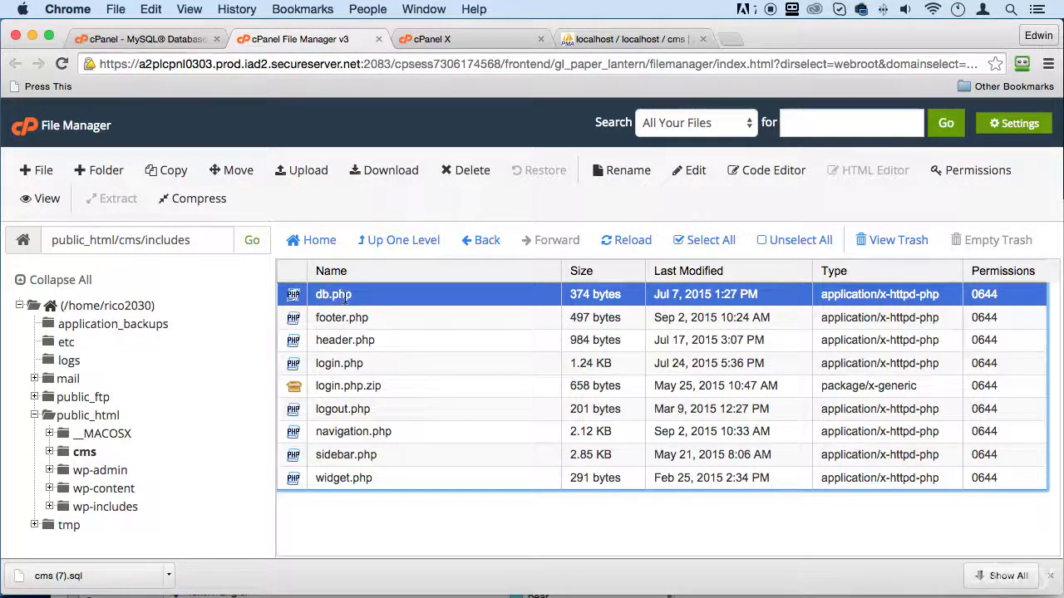
pyautogui.rightClick(345, 298)
pyautogui.click(398, 381)
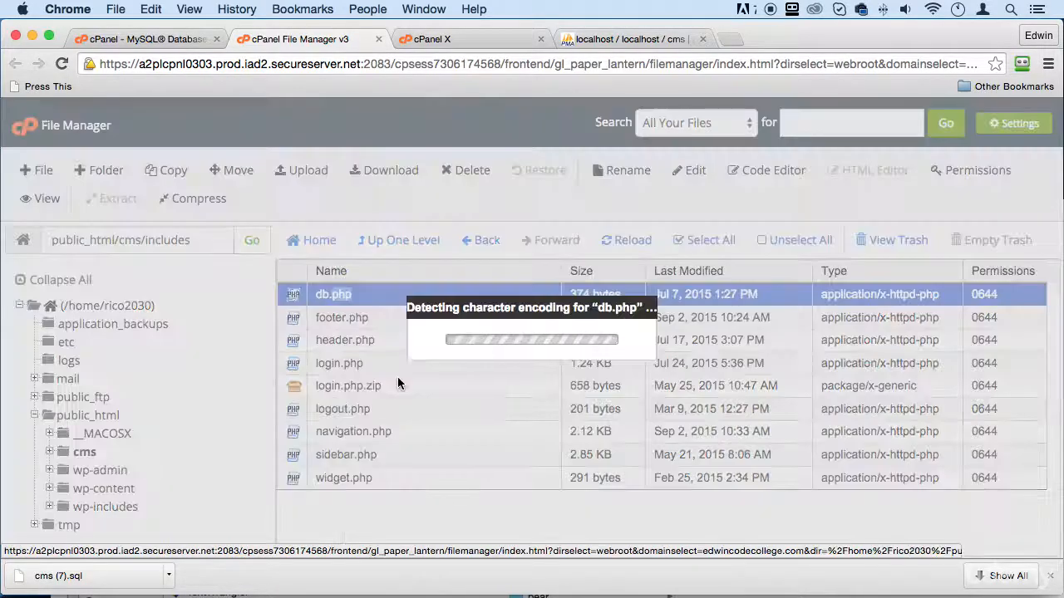
pyautogui.click(680, 458)
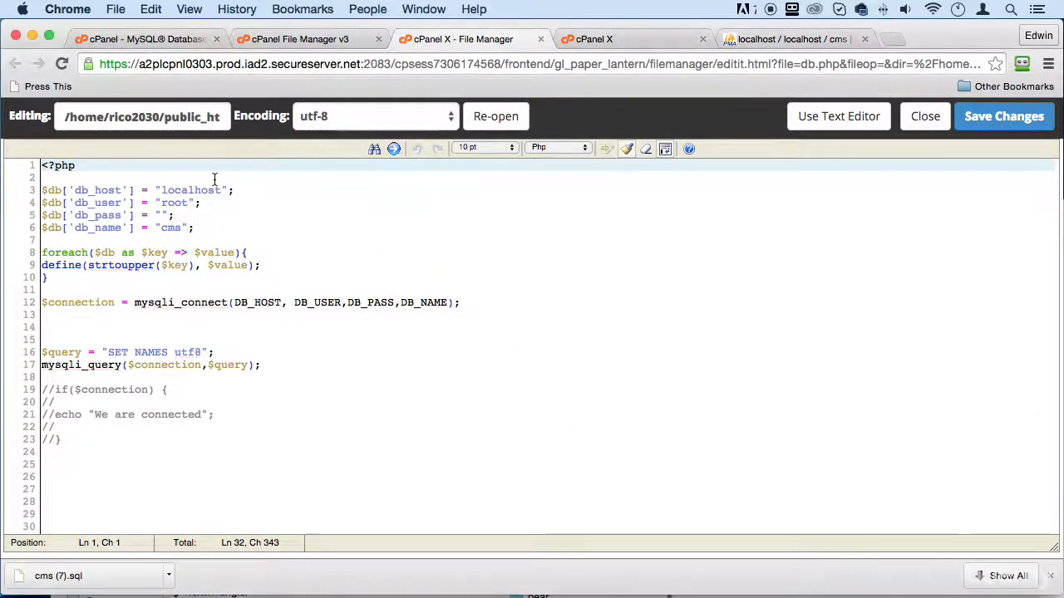
# Step: Replace root, the empty password and cms with demo_cms_user, the generated password and demo_cms_db, then save
pyautogui.moveTo(162, 190); pyautogui.dragTo(222, 192)
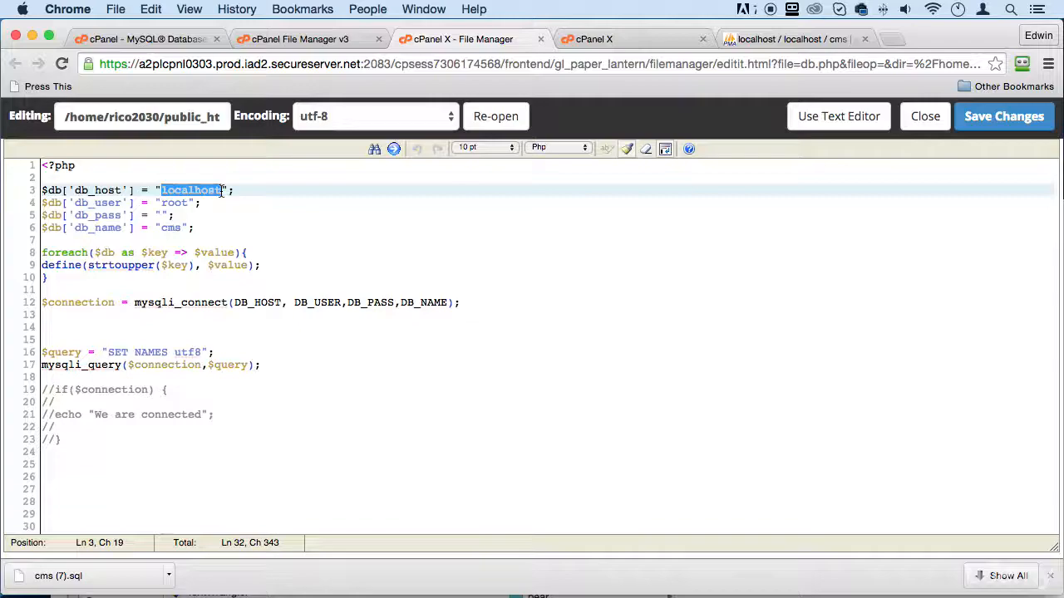
pyautogui.click(173, 185)
pyautogui.moveTo(161, 186); pyautogui.dragTo(218, 187)
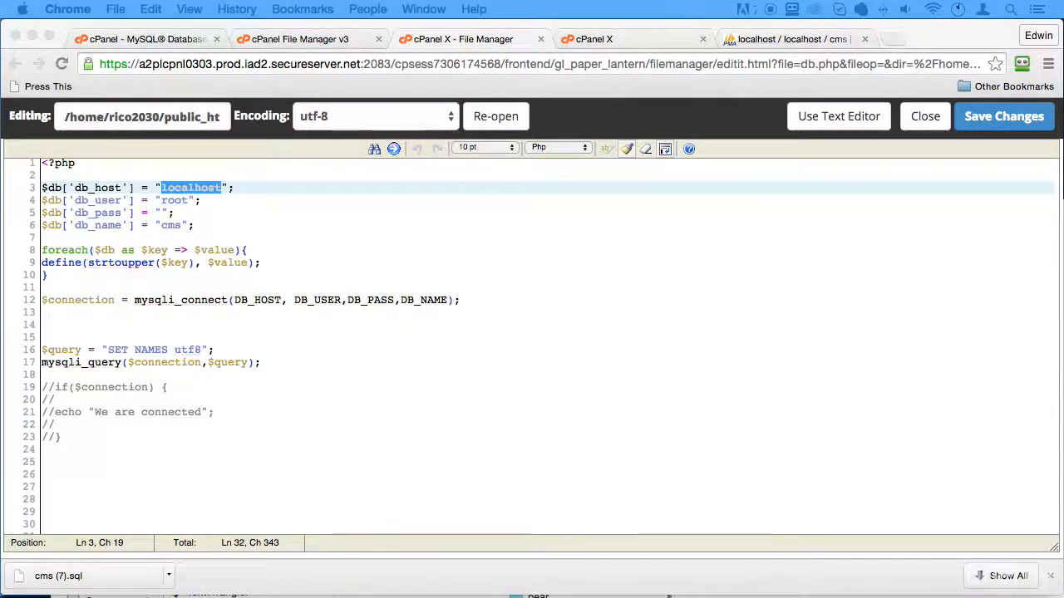
pyautogui.click(179, 199)
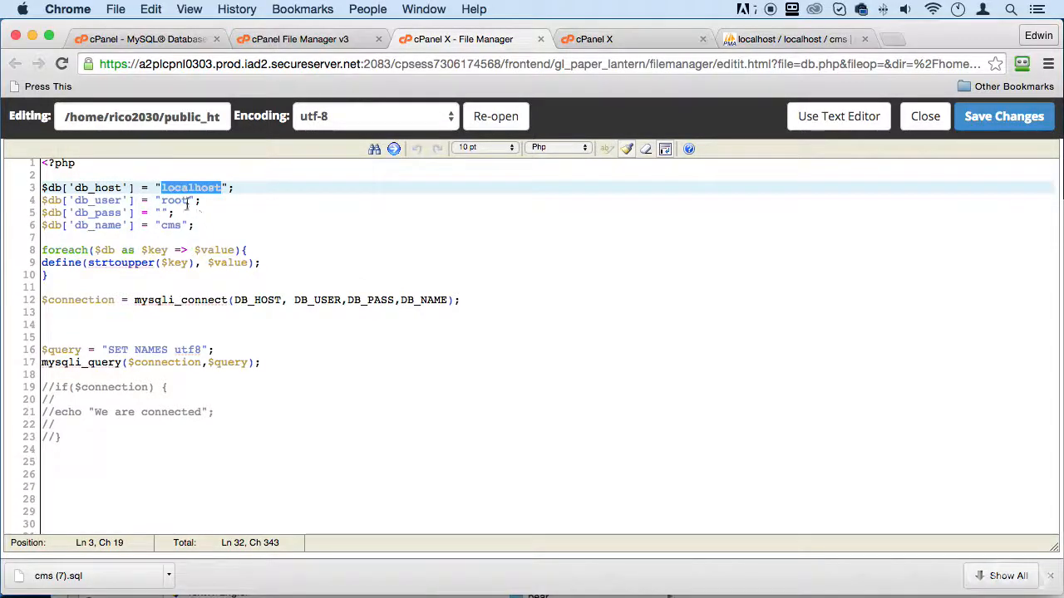
pyautogui.moveTo(189, 201); pyautogui.dragTo(163, 200)
pyautogui.write('demo_cms_user')
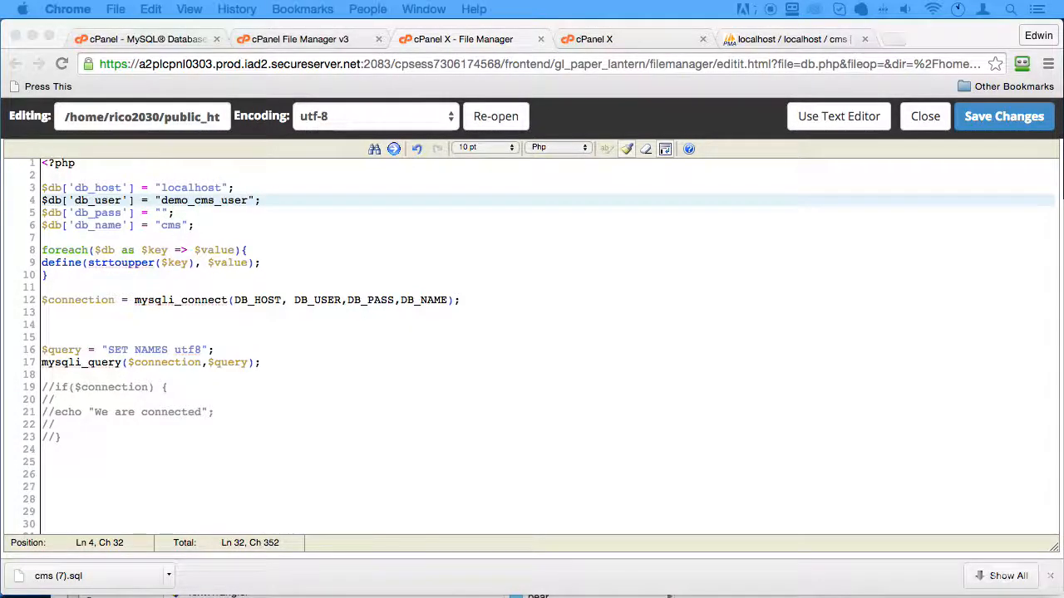
pyautogui.click(162, 213)
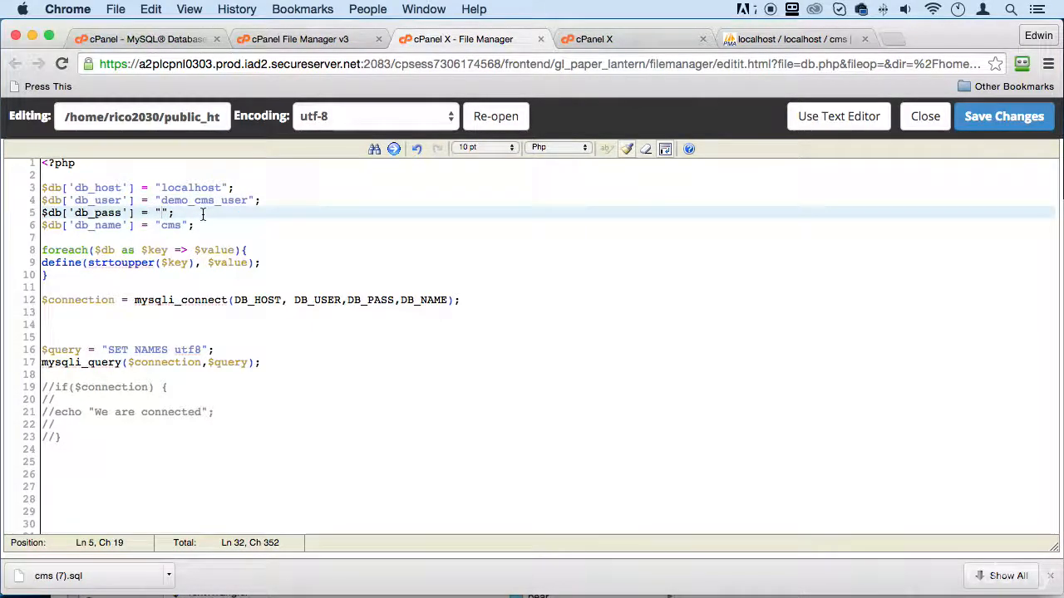
pyautogui.press('super+v')
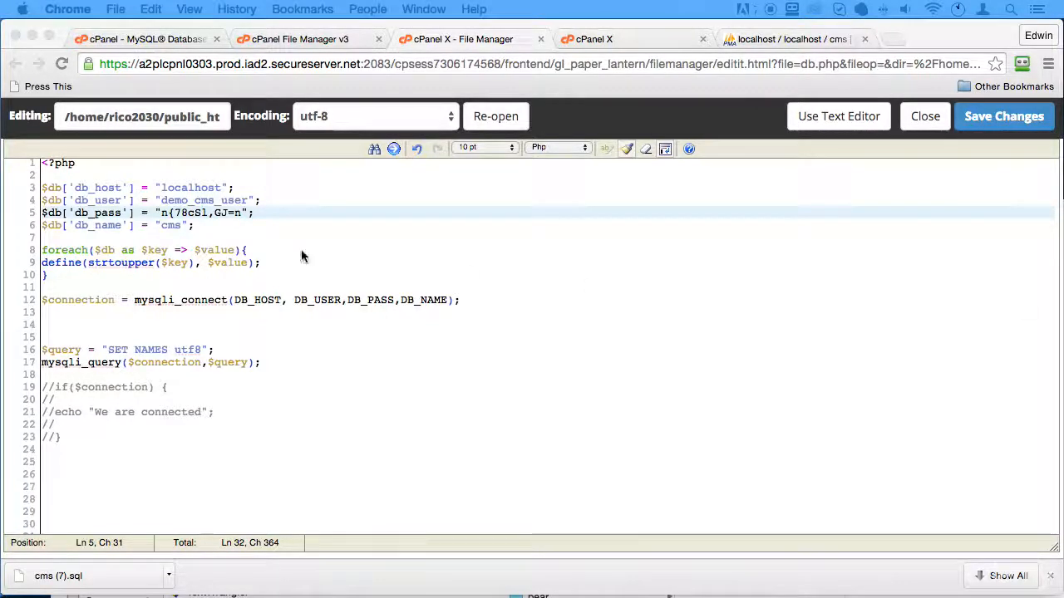
pyautogui.click(179, 225)
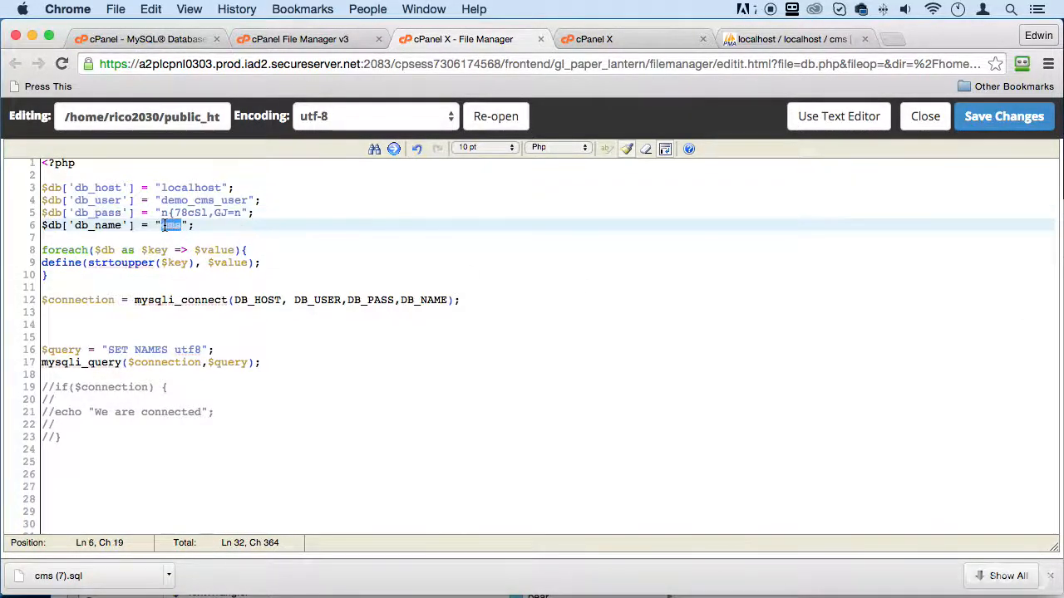
pyautogui.write('demo_cms_db')
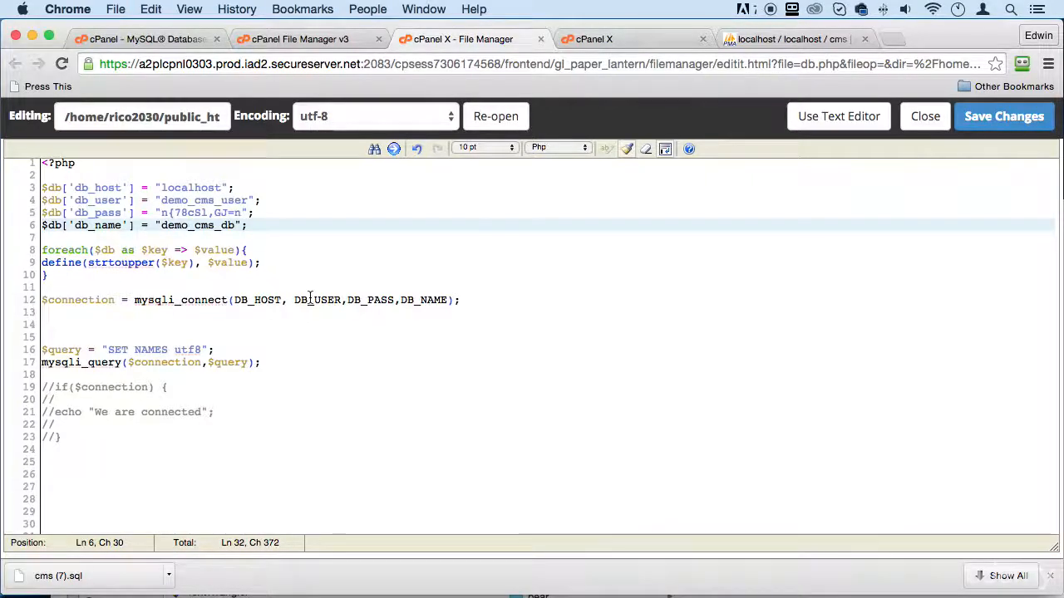
pyautogui.click(997, 121)
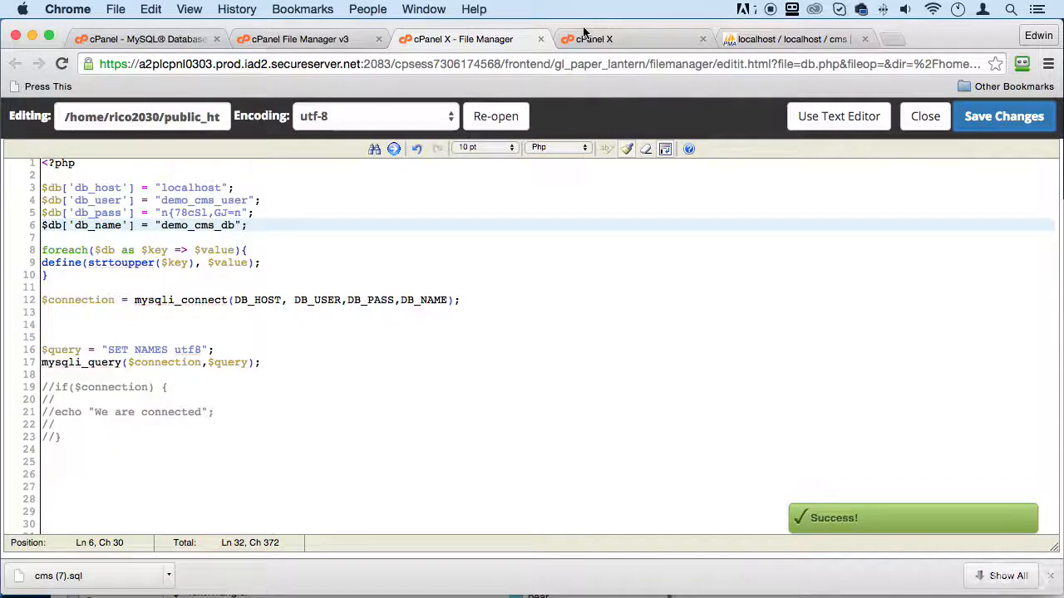
# Step: Open a new blank Chrome tab, then return to the cPanel file listing tab
pyautogui.click(893, 38)
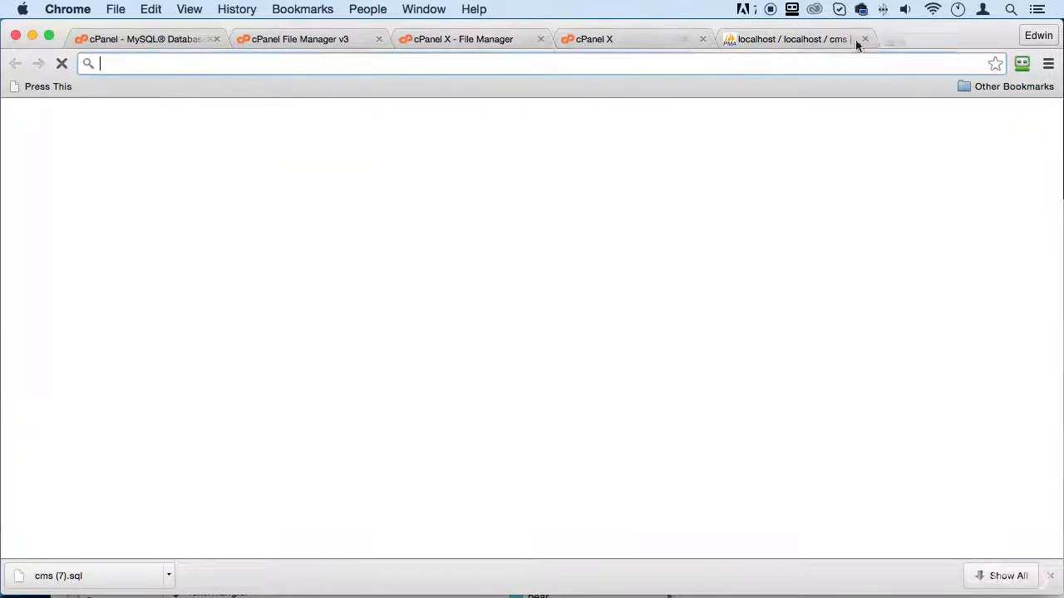
pyautogui.write('cod')
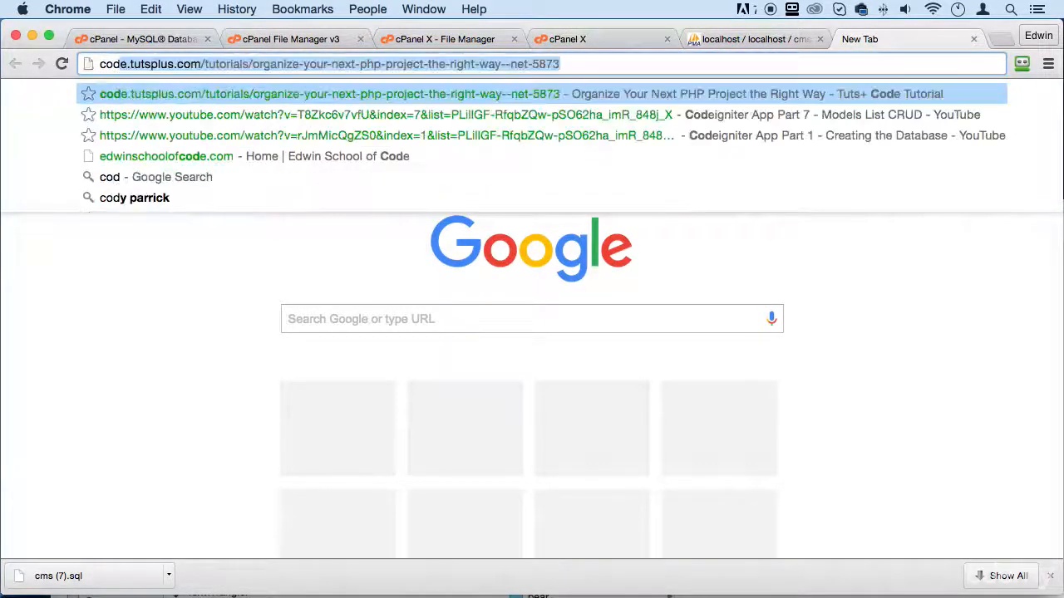
pyautogui.press('BackSpace')
pyautogui.press('BackSpace')
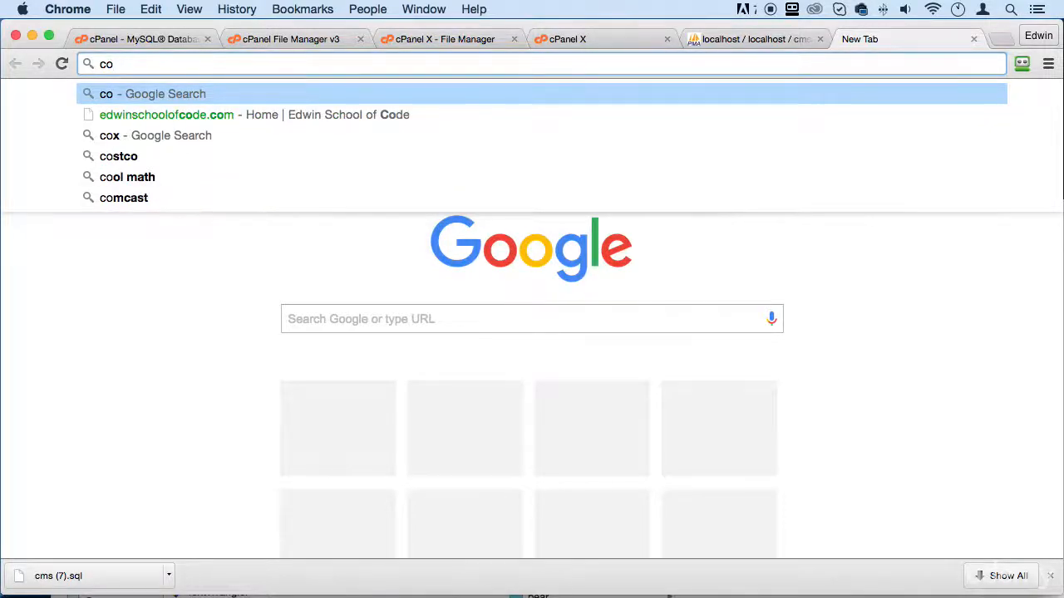
pyautogui.press('super+Tab')
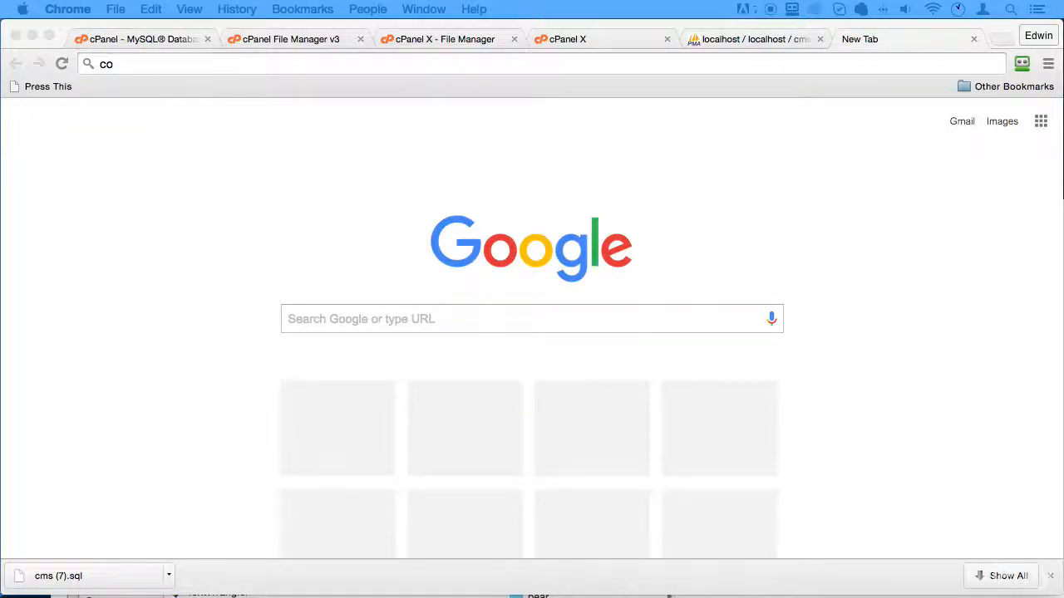
pyautogui.click(178, 64)
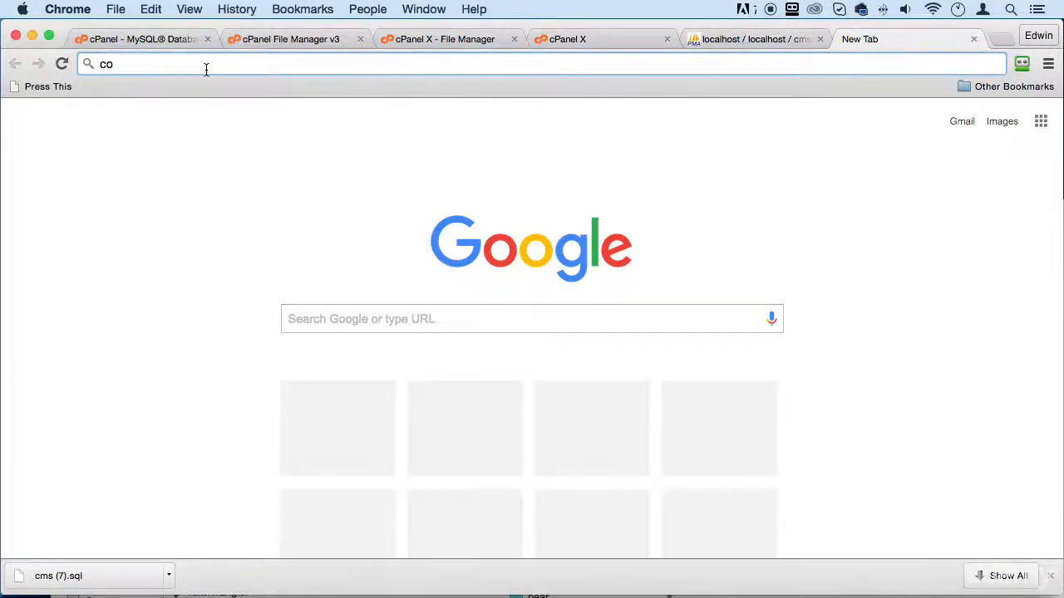
pyautogui.click(577, 41)
pyautogui.click(432, 40)
# Step: Go back from includes up through public_html/cms to the public_html listing
pyautogui.click(309, 39)
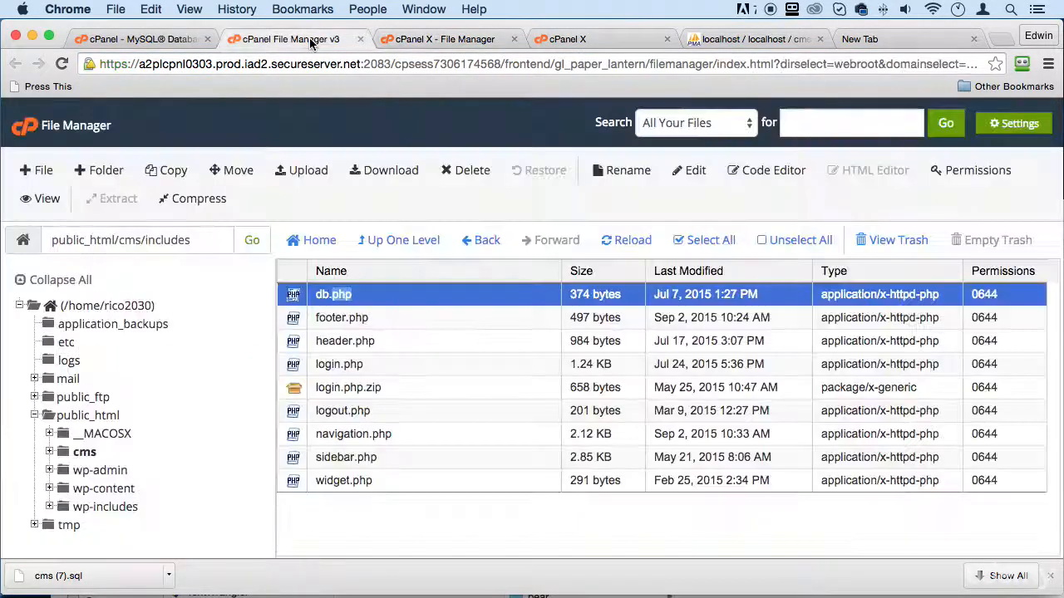
pyautogui.click(486, 242)
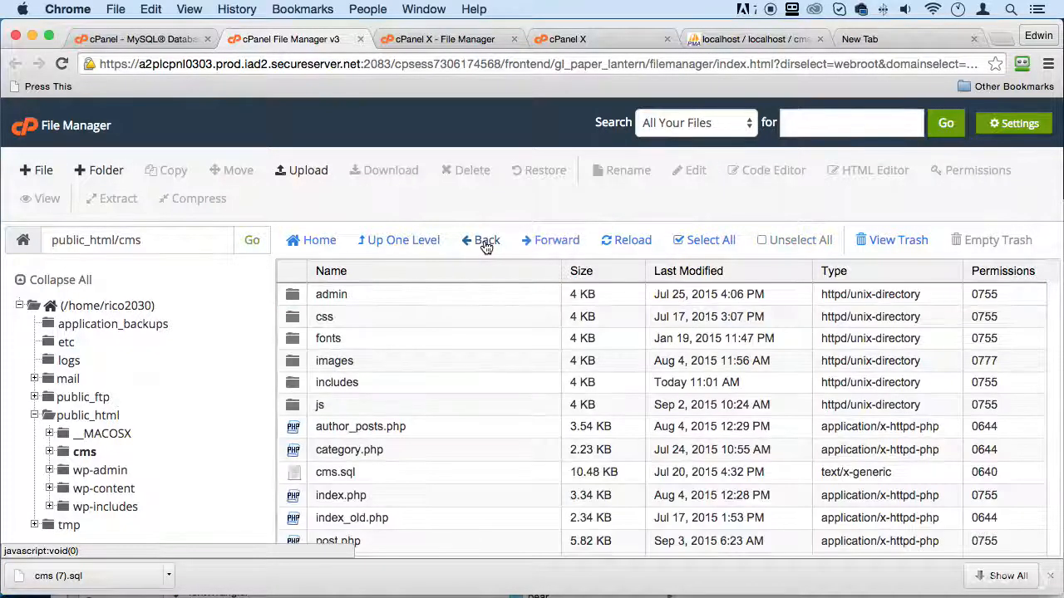
pyautogui.scroll(-3, 378, 433)
pyautogui.scroll(3, 384, 436)
pyautogui.click(497, 243)
pyautogui.scroll(-3, 455, 375)
pyautogui.scroll(3, 490, 374)
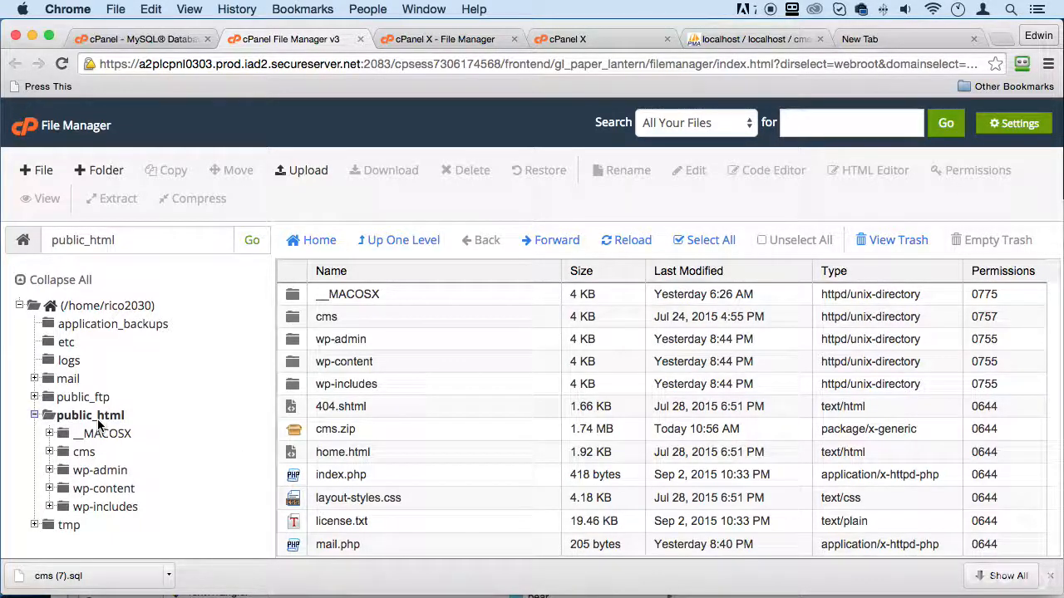
# Step: Open the cms folder, look through includes, and return to the public_html/cms listing
pyautogui.doubleClick(337, 319)
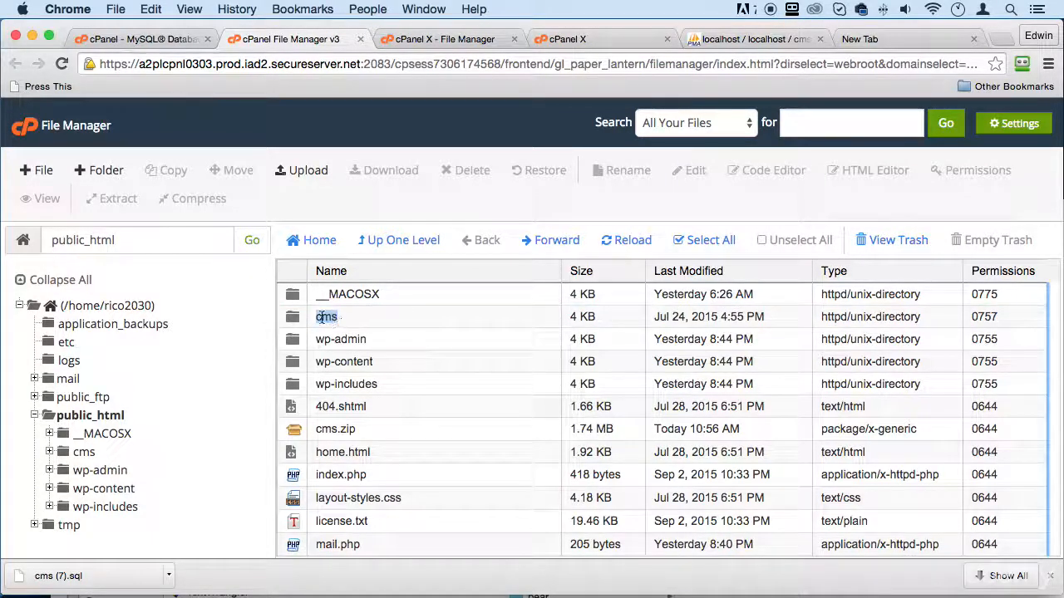
pyautogui.click(320, 319)
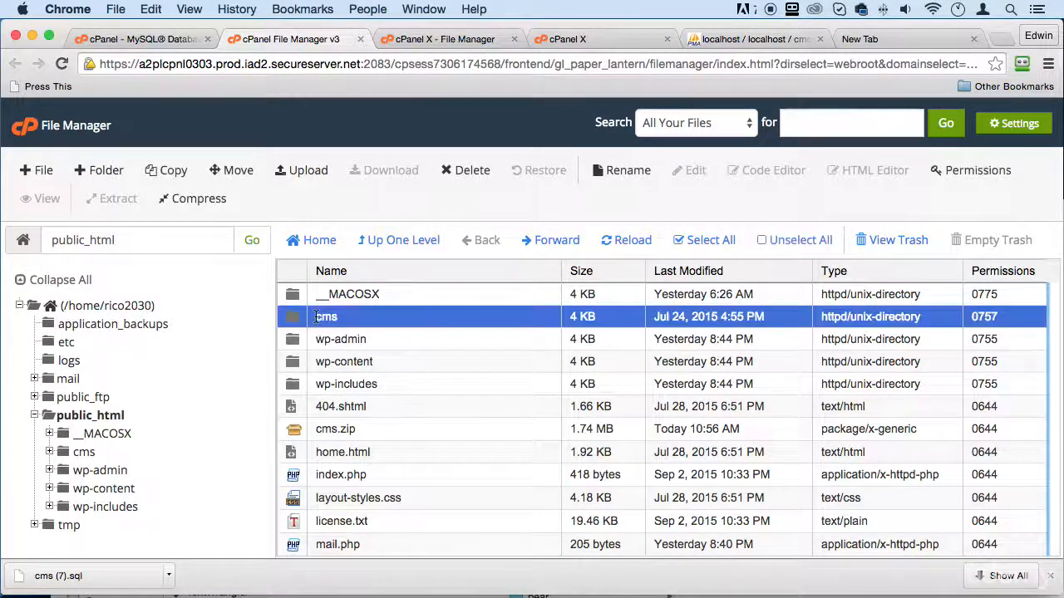
pyautogui.click(323, 318)
pyautogui.click(319, 336)
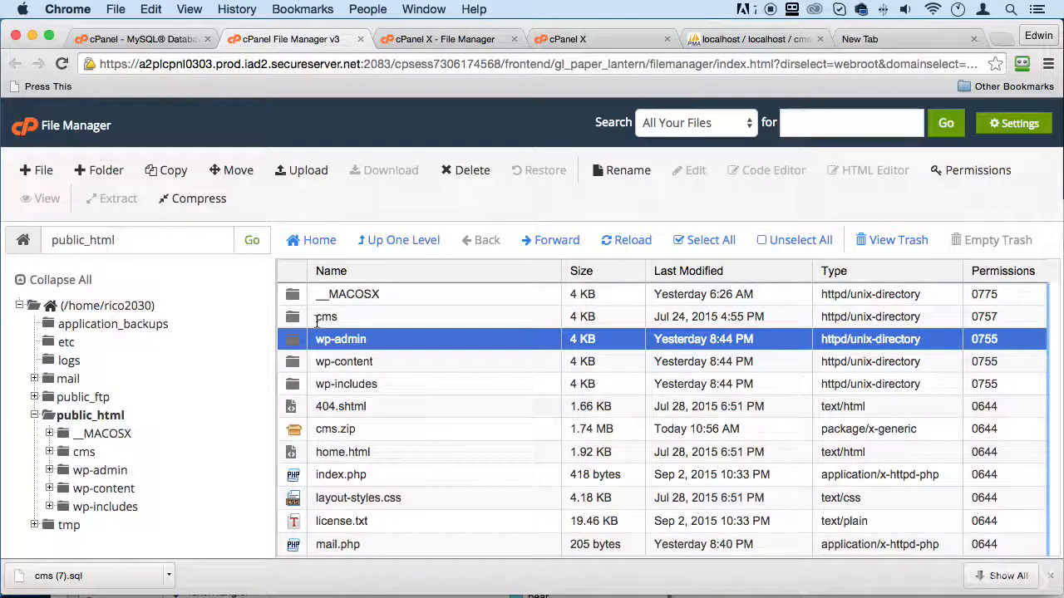
pyautogui.click(295, 324)
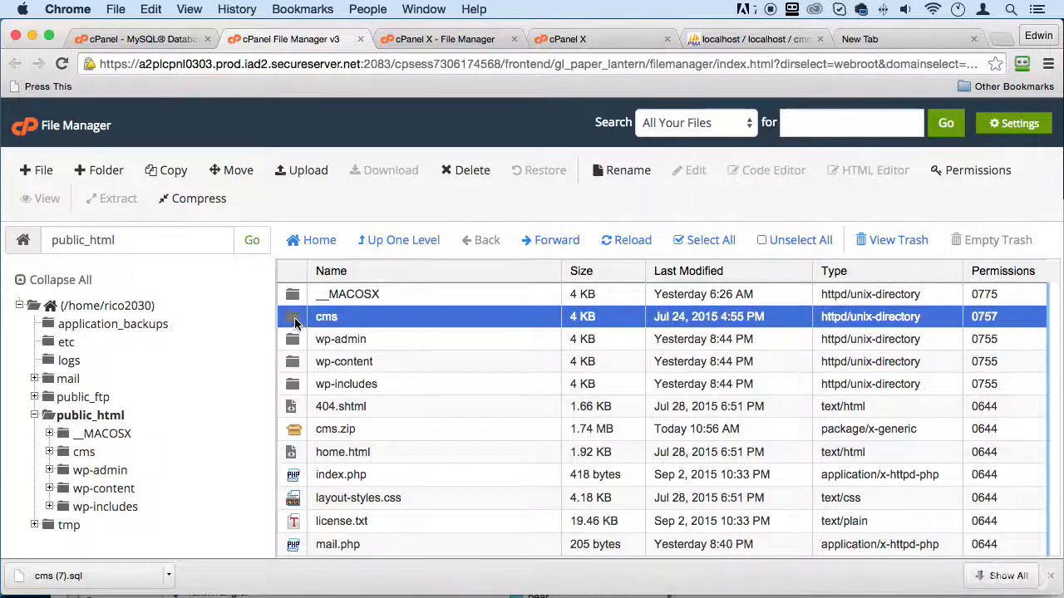
pyautogui.doubleClick(295, 324)
pyautogui.scroll(-5, 411, 431)
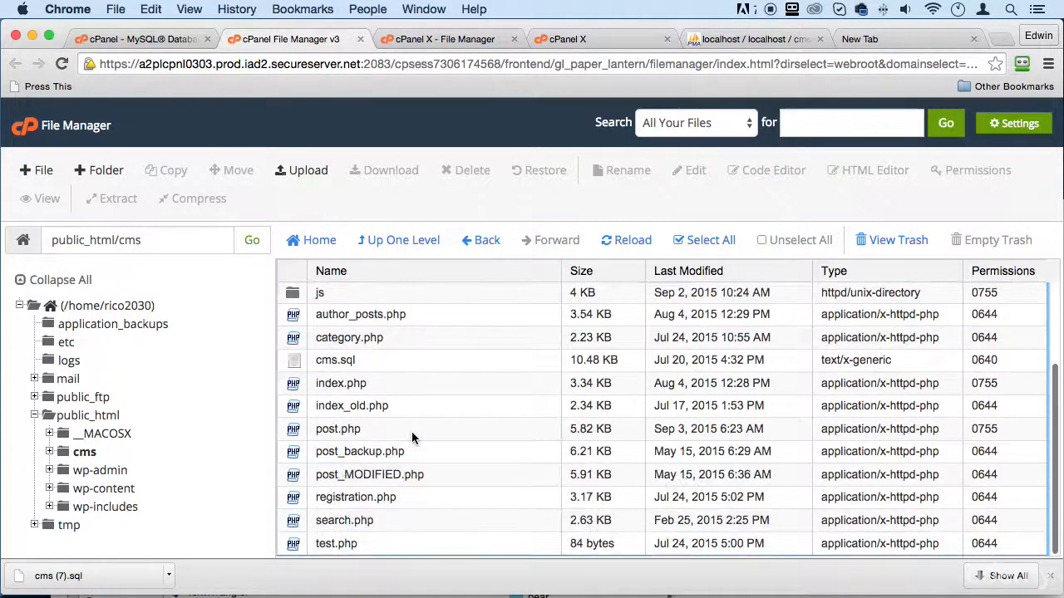
pyautogui.scroll(3, 412, 432)
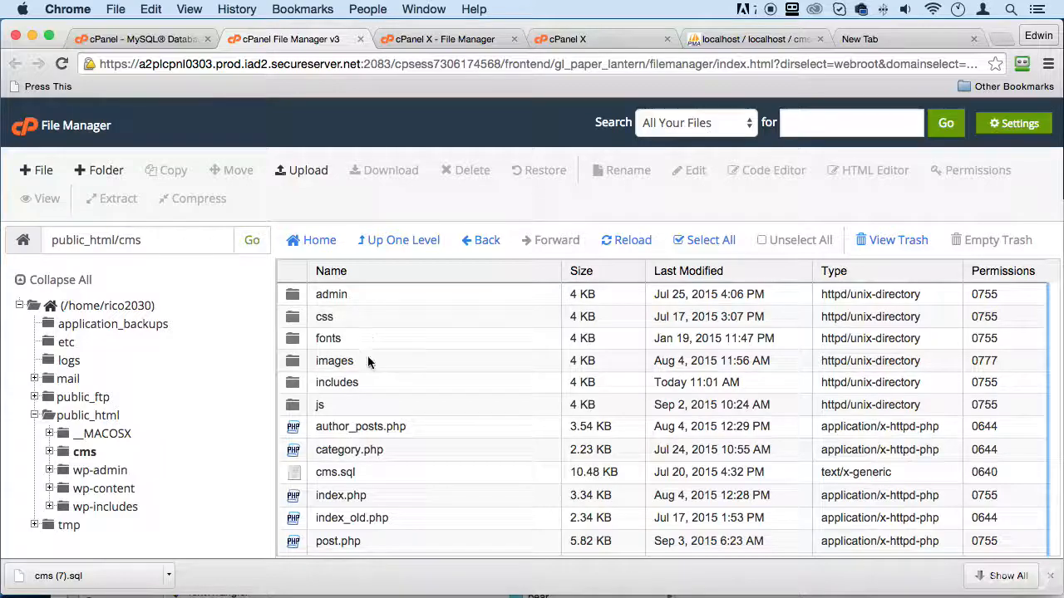
pyautogui.scroll(-3, 382, 394)
pyautogui.scroll(3, 390, 391)
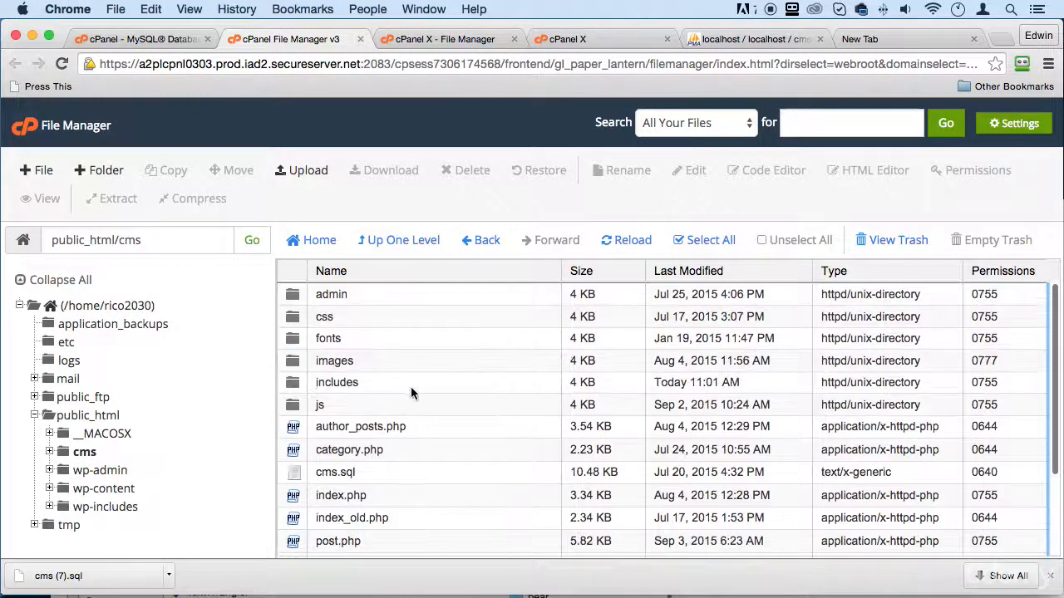
pyautogui.click(481, 239)
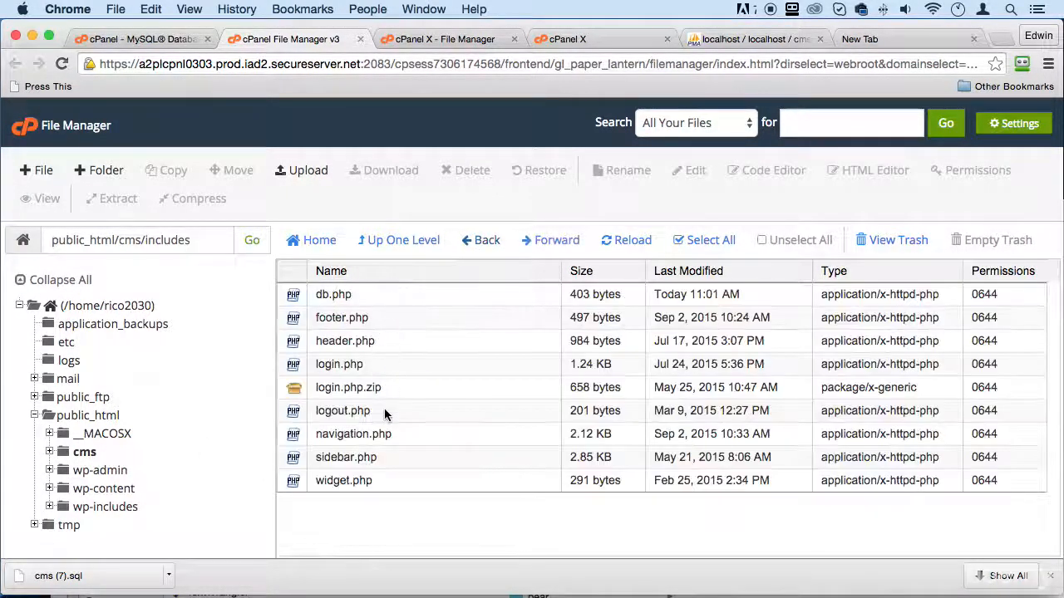
pyautogui.click(480, 241)
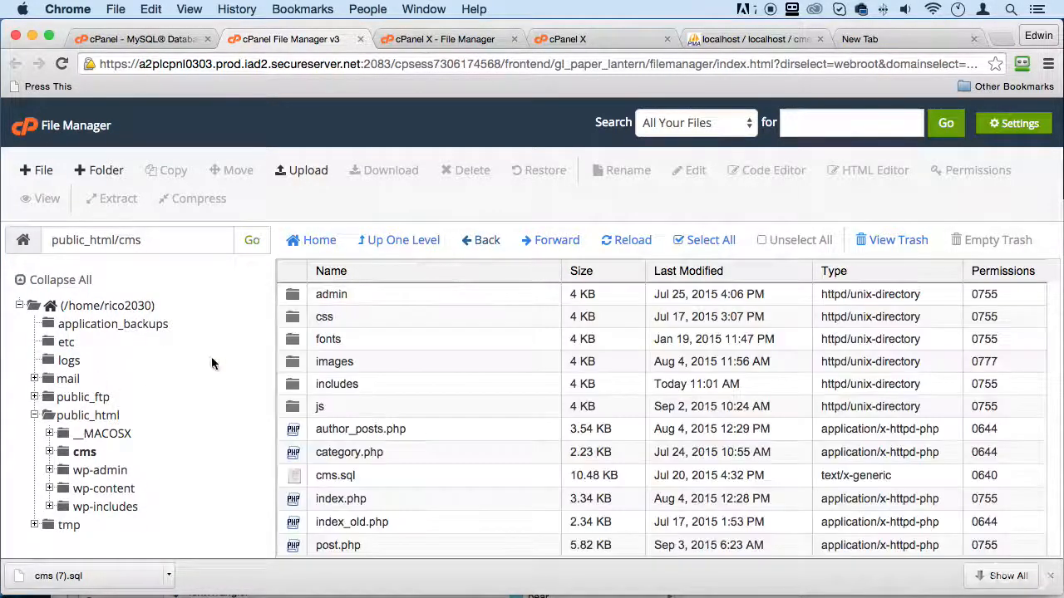
# Step: Show the public_html contents, open the cms folder, and return to public_html
pyautogui.click(84, 417)
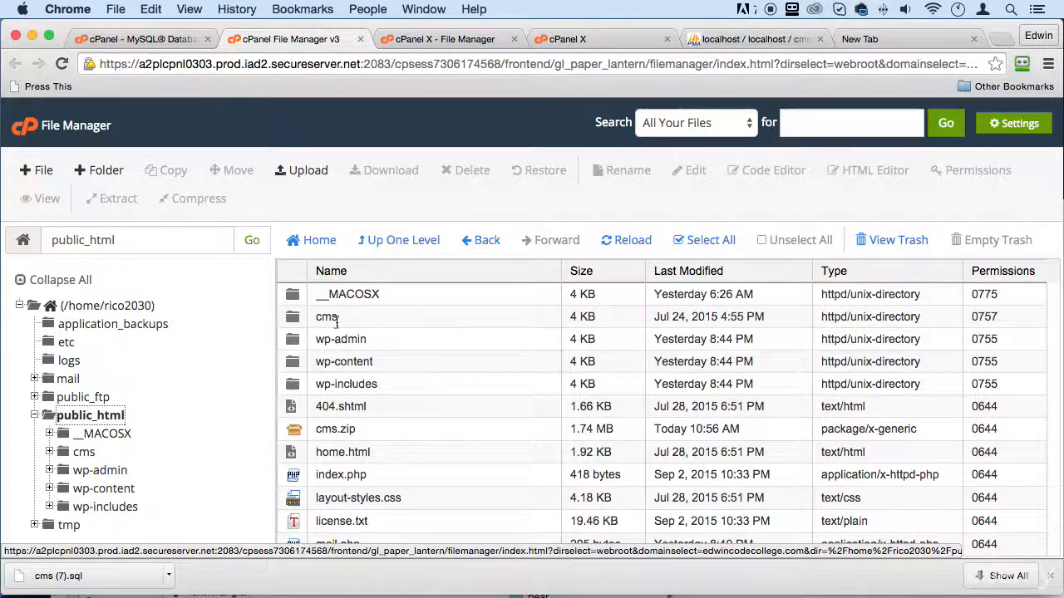
pyautogui.click(324, 316)
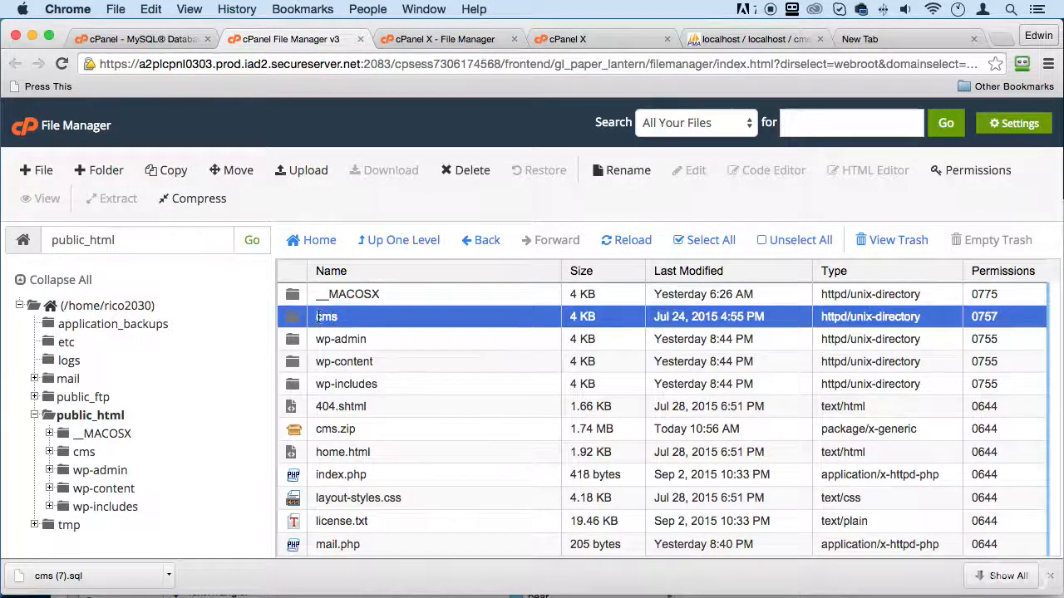
pyautogui.click(319, 317)
pyautogui.click(347, 332)
pyautogui.click(338, 321)
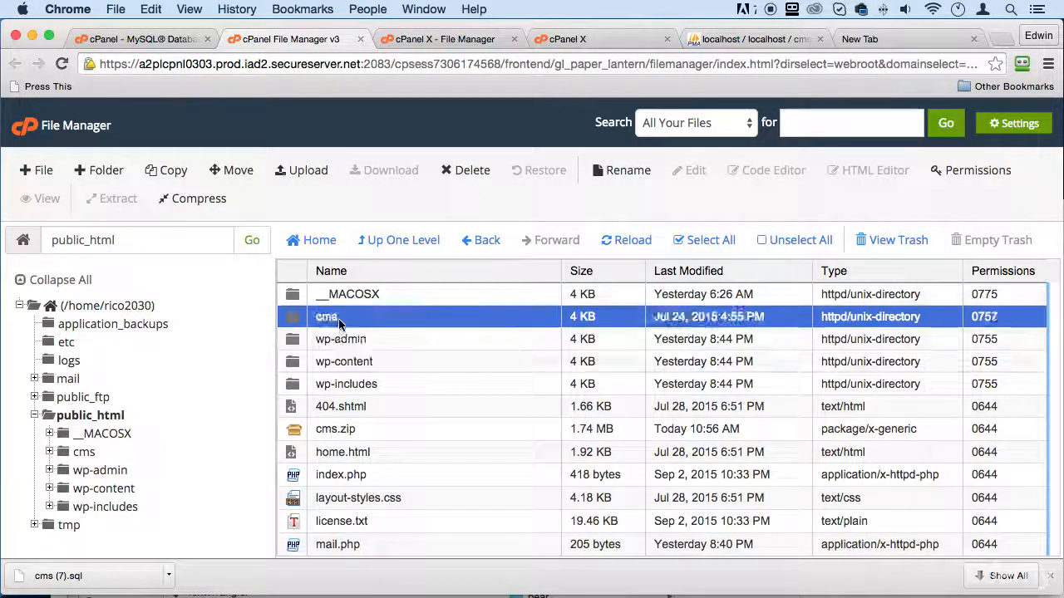
pyautogui.click(295, 321)
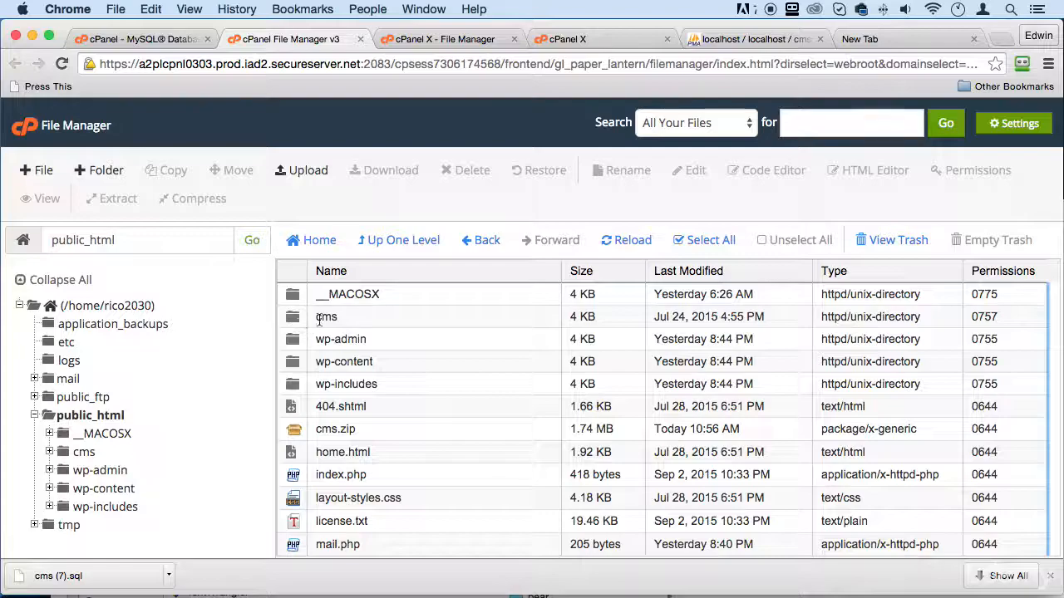
pyautogui.doubleClick(320, 317)
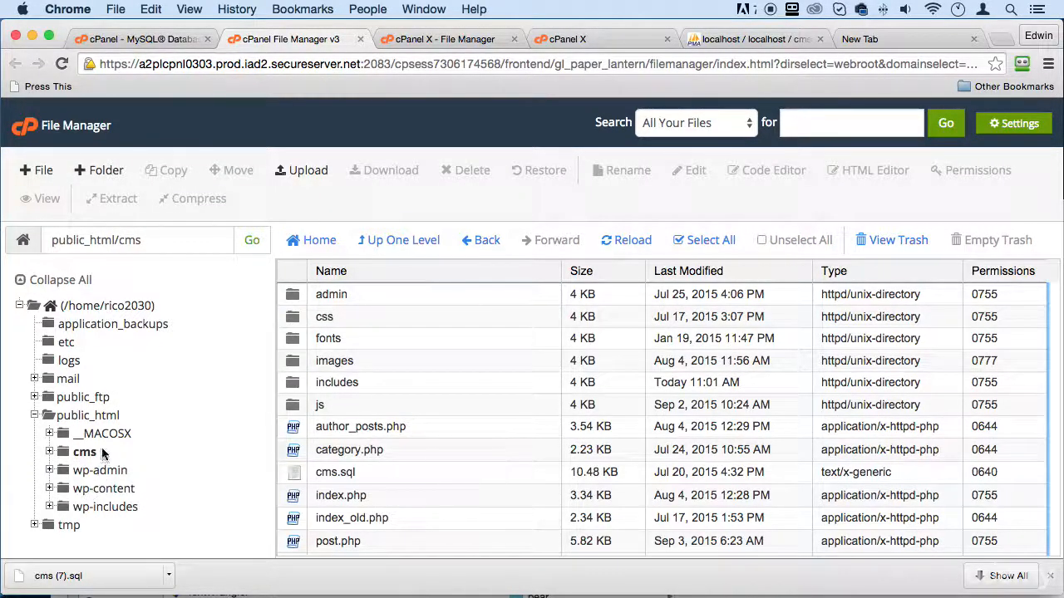
pyautogui.click(90, 415)
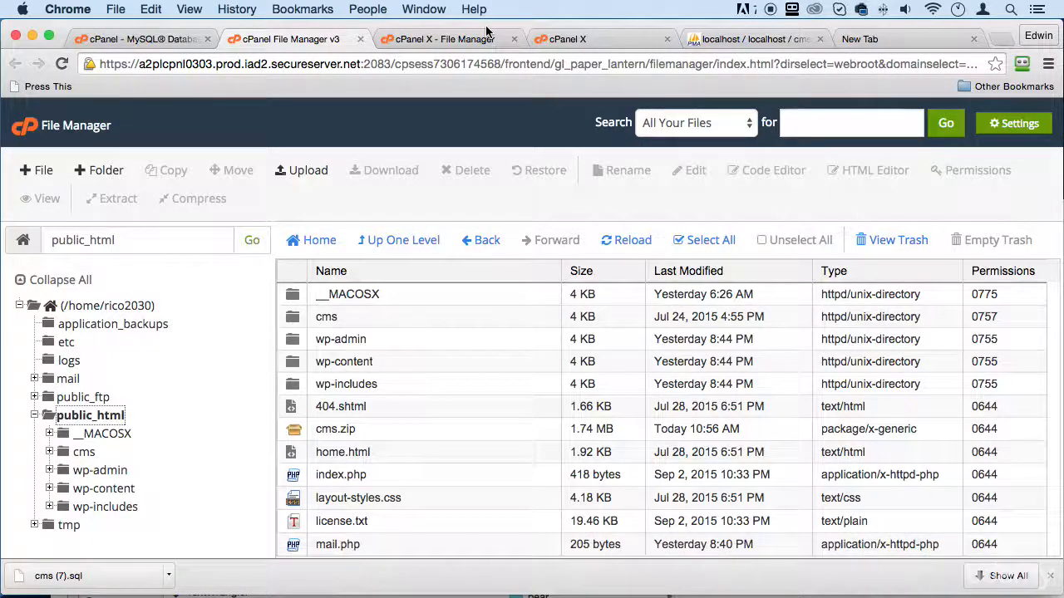
# Step: Confirm the cms.zip upload finished, then reopen the cms folder in File Manager
pyautogui.click(635, 39)
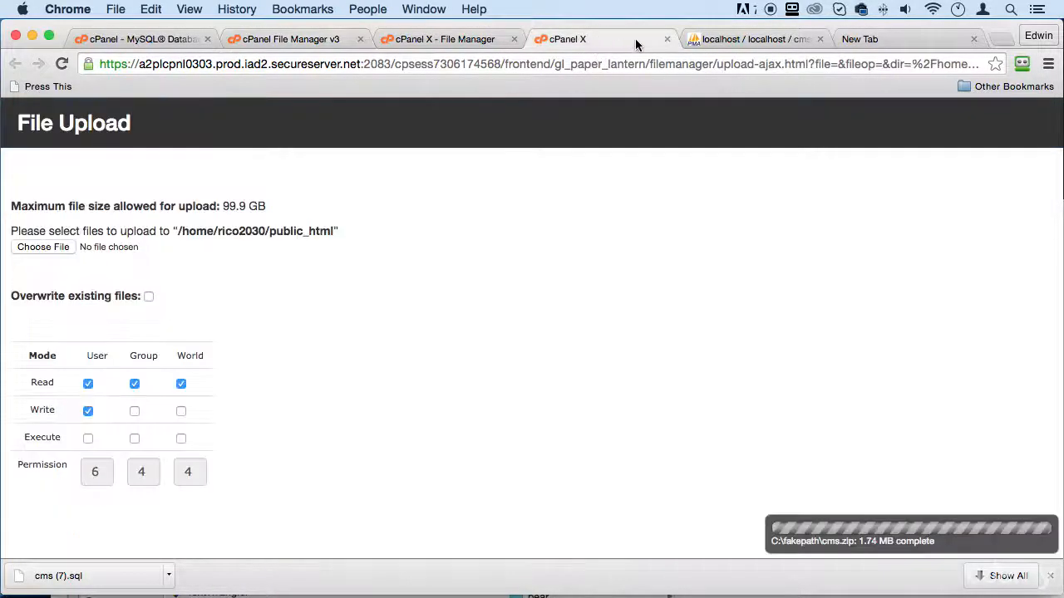
pyautogui.click(300, 40)
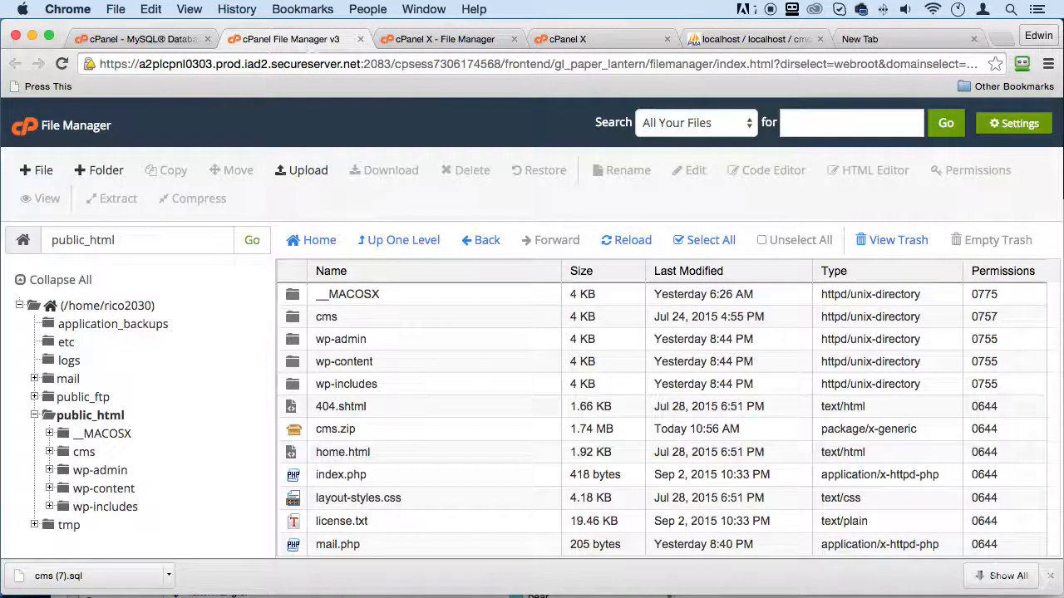
pyautogui.doubleClick(297, 322)
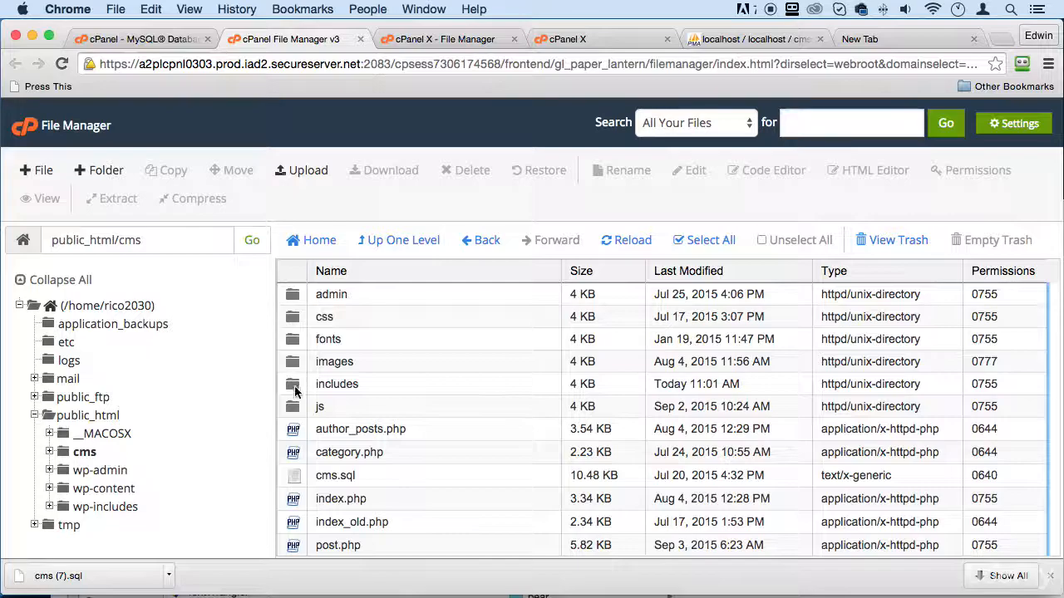
# Step: Open cms/includes/db.php in the Code Editor, select its database settings on lines 3–6, and save
pyautogui.doubleClick(295, 391)
pyautogui.rightClick(331, 300)
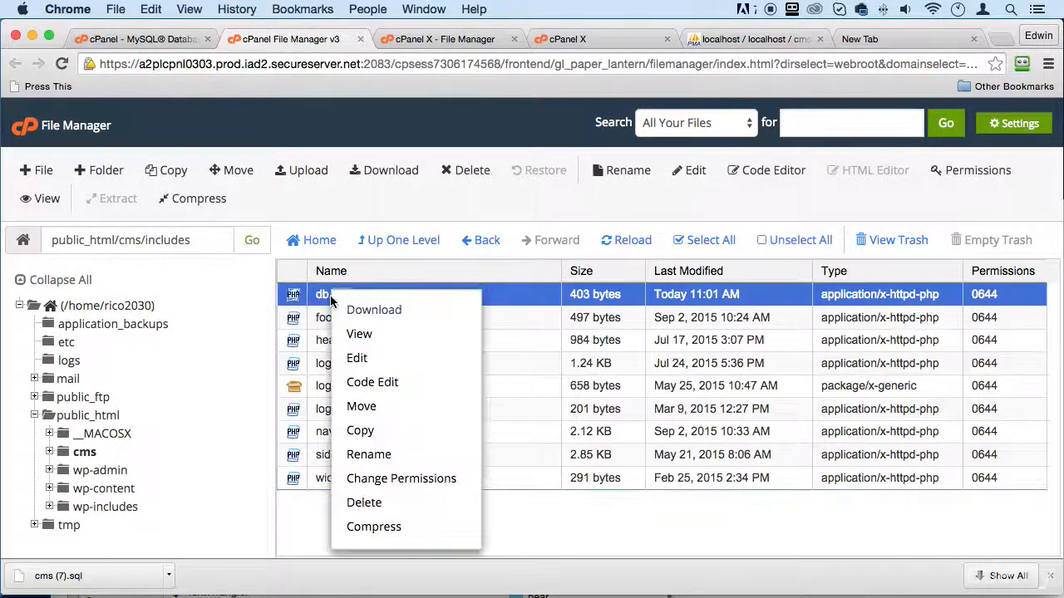
pyautogui.click(411, 381)
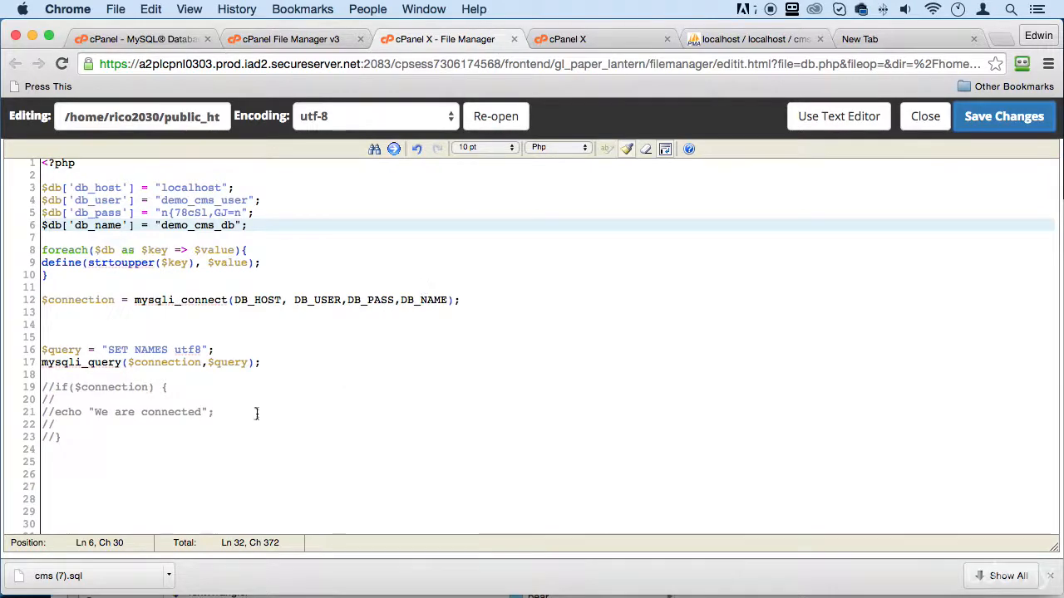
pyautogui.click(236, 239)
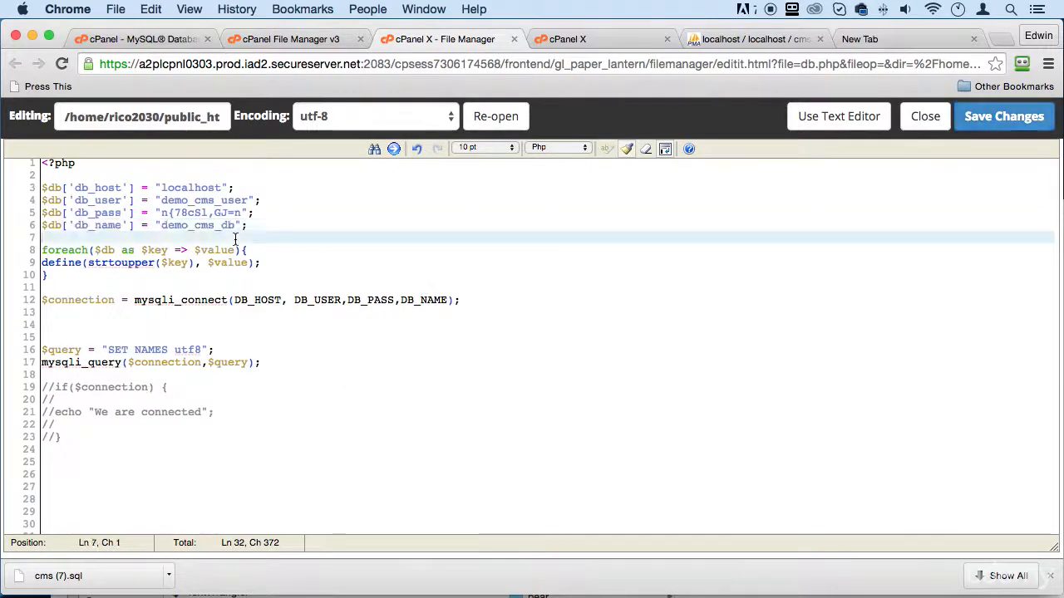
pyautogui.moveTo(158, 187); pyautogui.dragTo(249, 238)
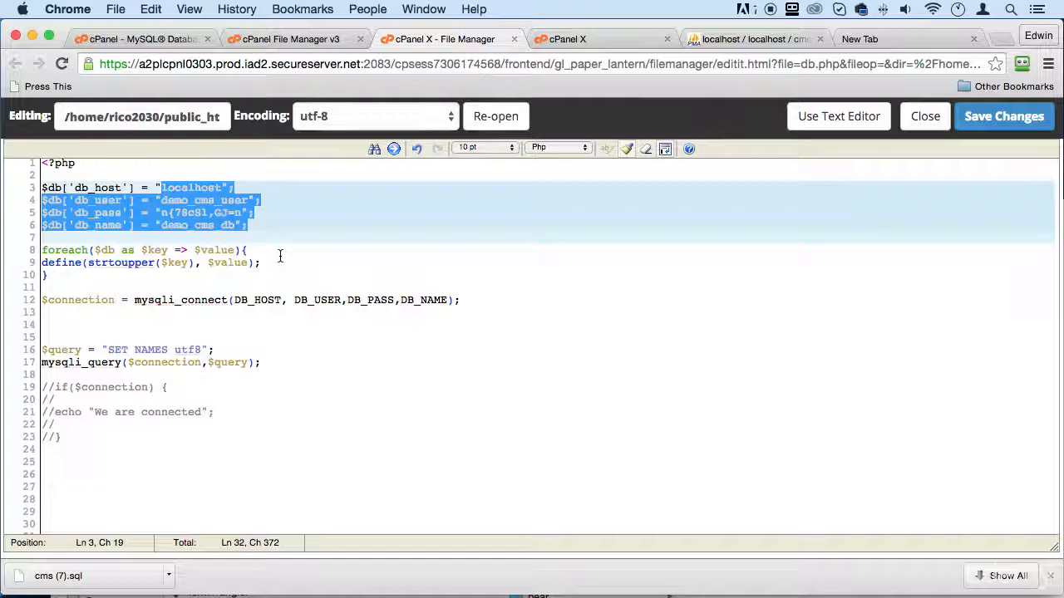
pyautogui.click(986, 118)
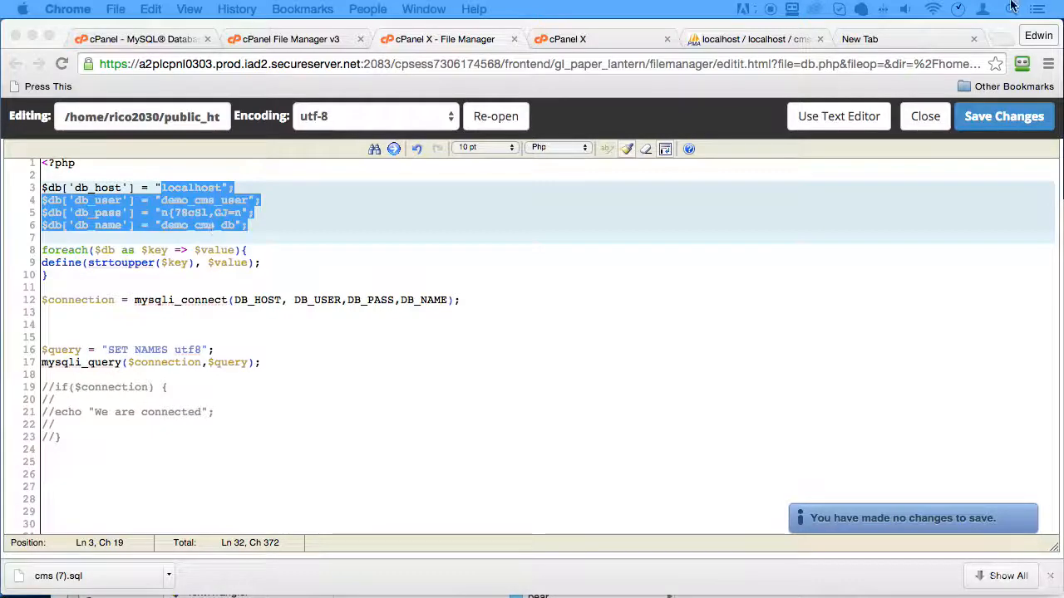
# Step: Load edwincodecollege.com in the empty Chrome tab
pyautogui.click(831, 40)
pyautogui.write('co')
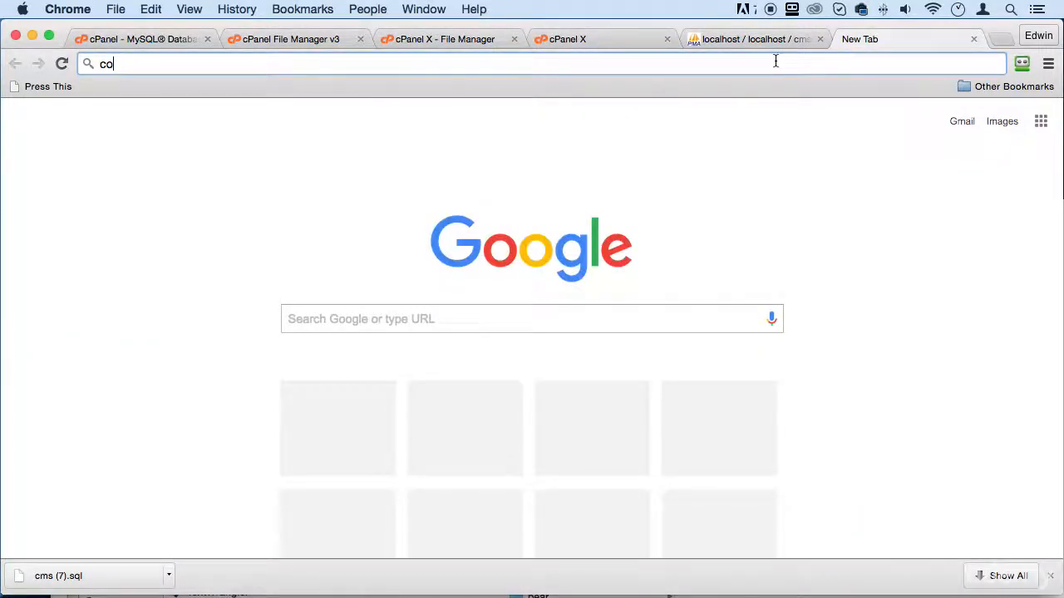
pyautogui.press('BackSpace')
pyautogui.press('BackSpace')
pyautogui.write('code')
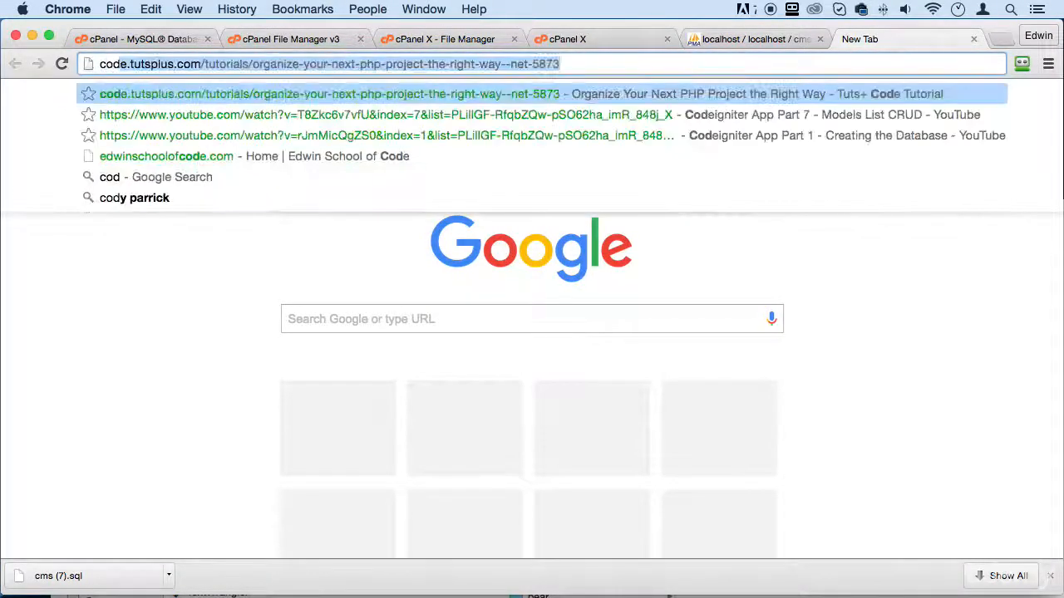
pyautogui.press('BackSpace')
pyautogui.press('BackSpace')
pyautogui.press('BackSpace')
pyautogui.press('BackSpace')
pyautogui.write('edw')
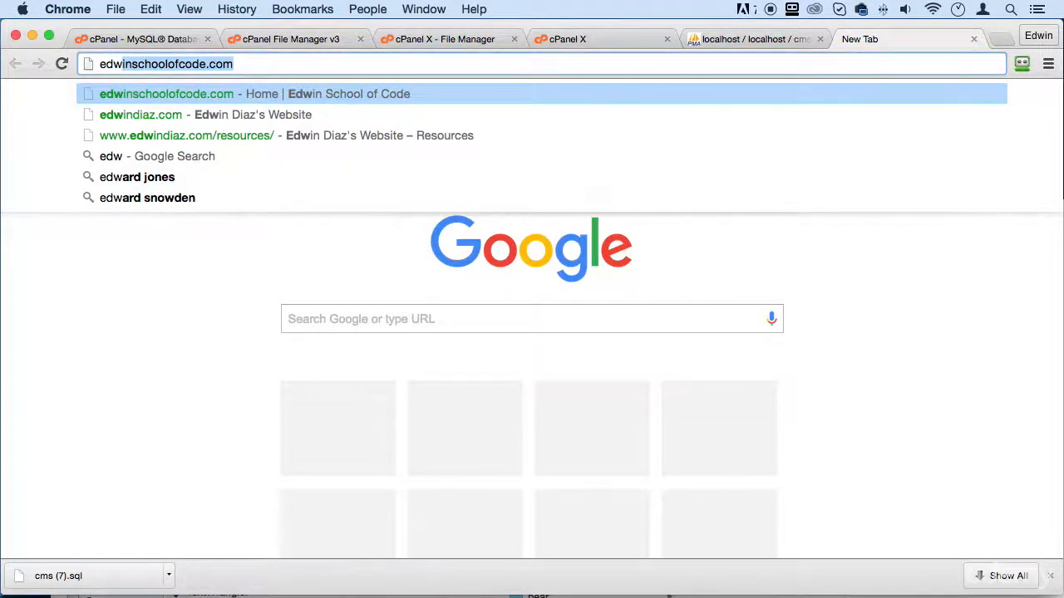
pyautogui.write('incode')
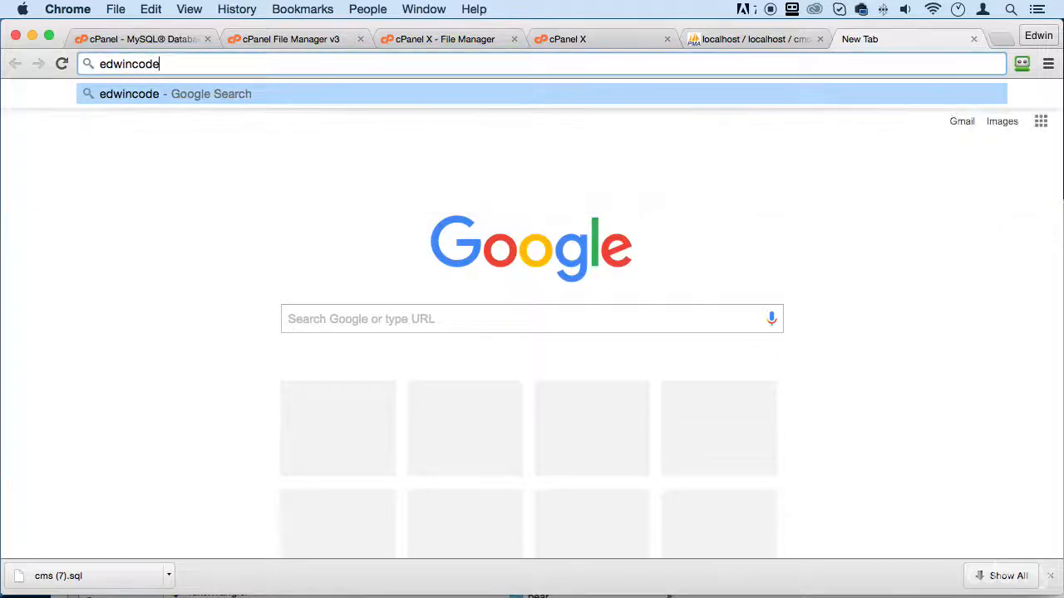
pyautogui.write('scho')
pyautogui.press('BackSpace')
pyautogui.press('BackSpace')
pyautogui.press('BackSpace')
pyautogui.press('BackSpace')
pyautogui.write('c')
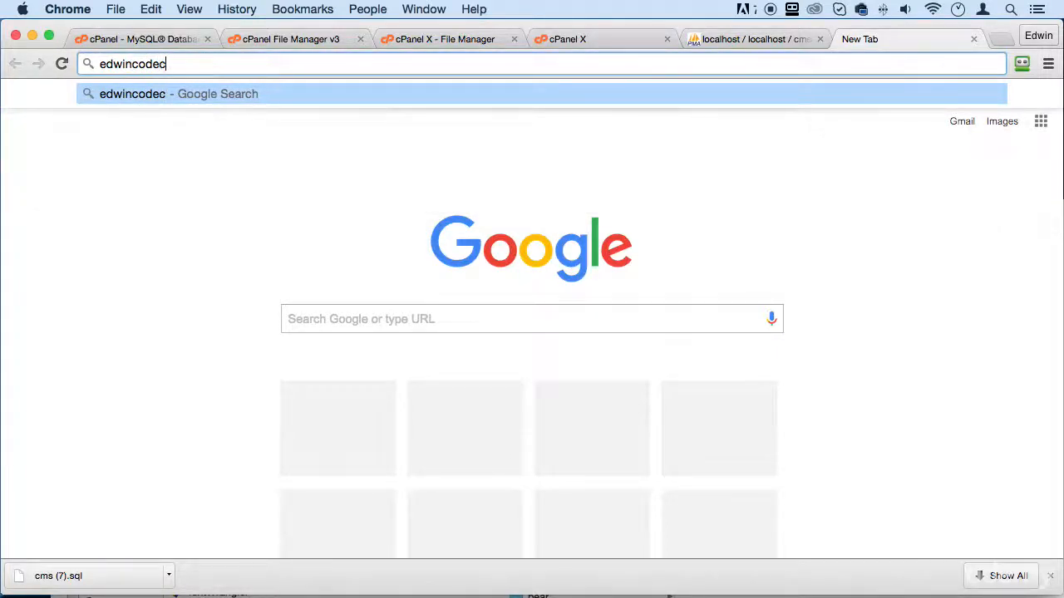
pyautogui.write('ollege.com')
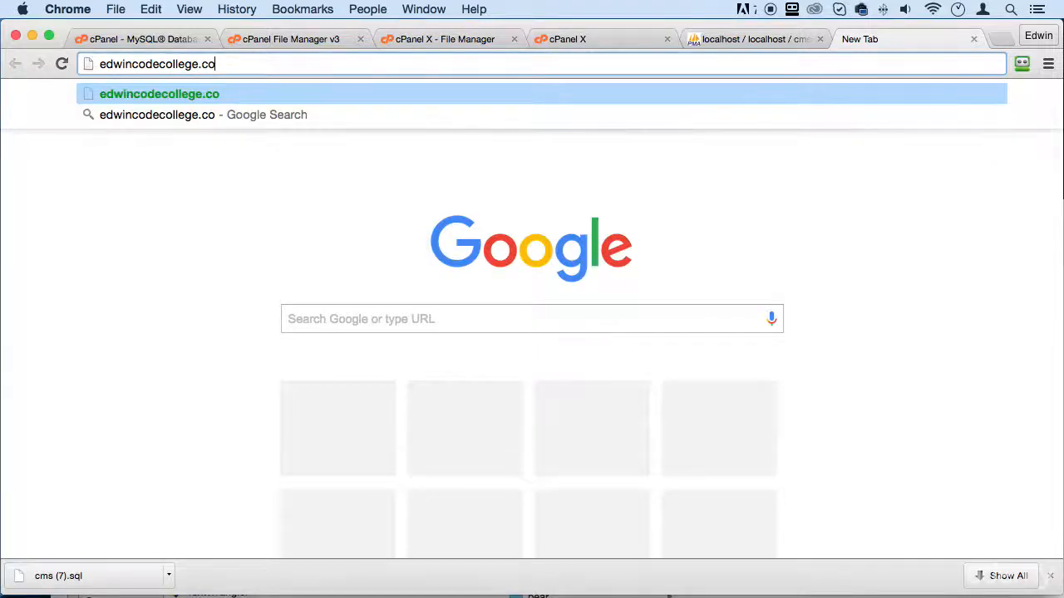
pyautogui.press('Return')
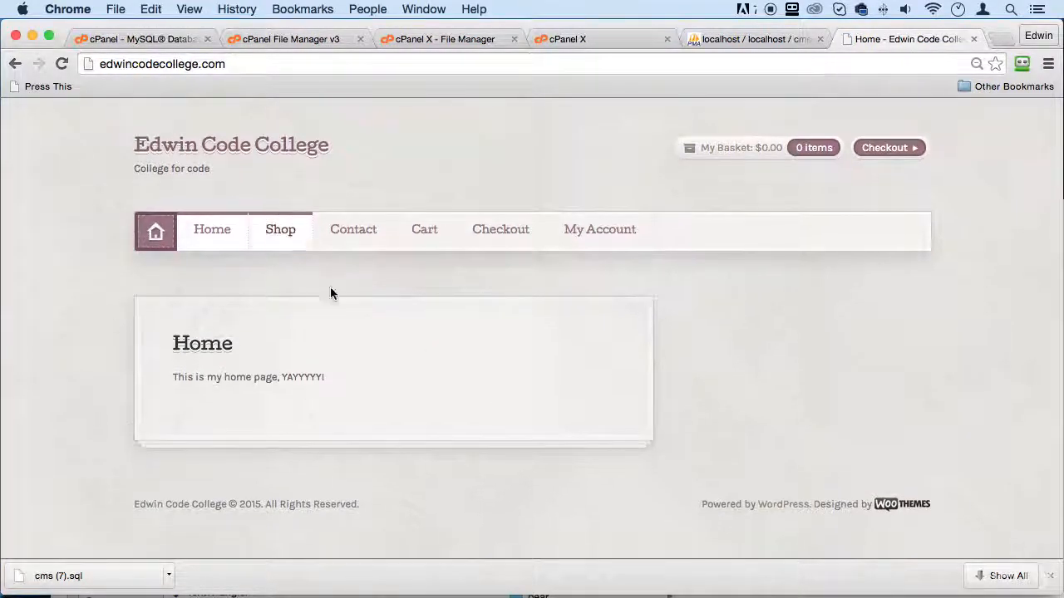
# Step: Append /cms to the address so the hosted CMS front page loads
pyautogui.click(259, 65)
pyautogui.click(287, 64)
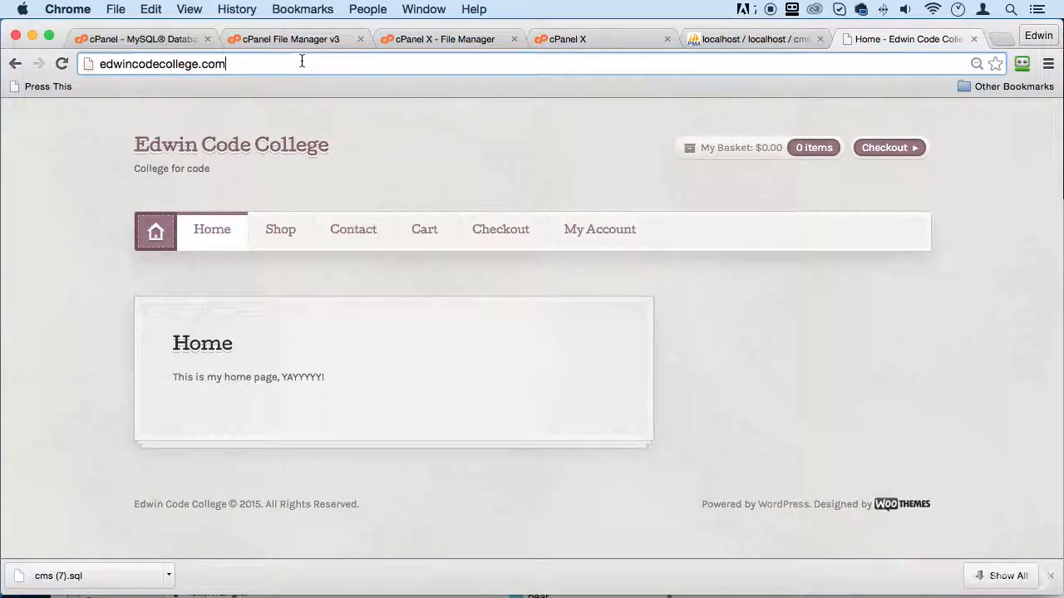
pyautogui.write('/')
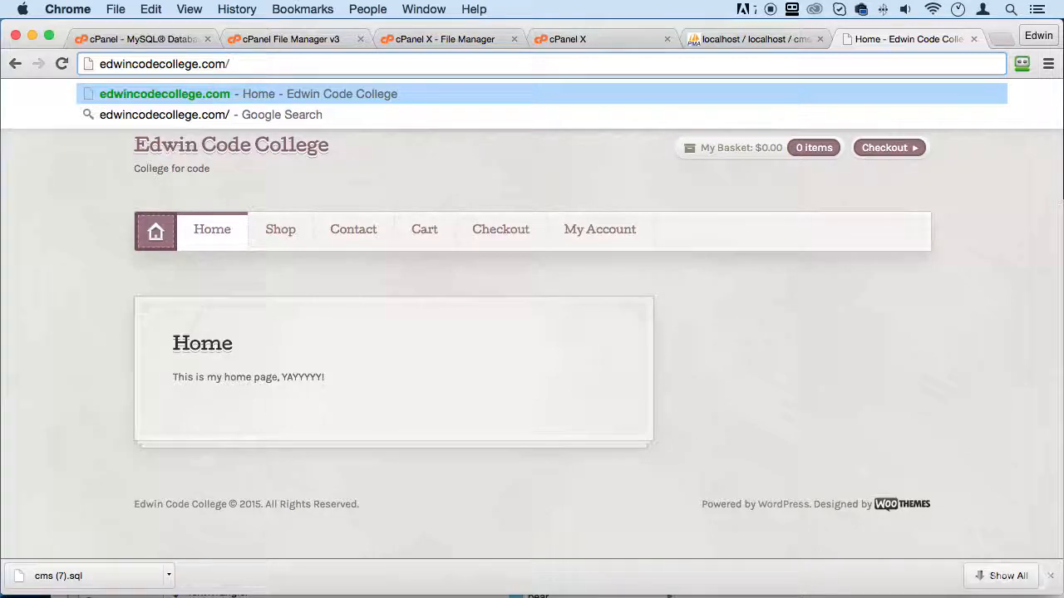
pyautogui.write('cms')
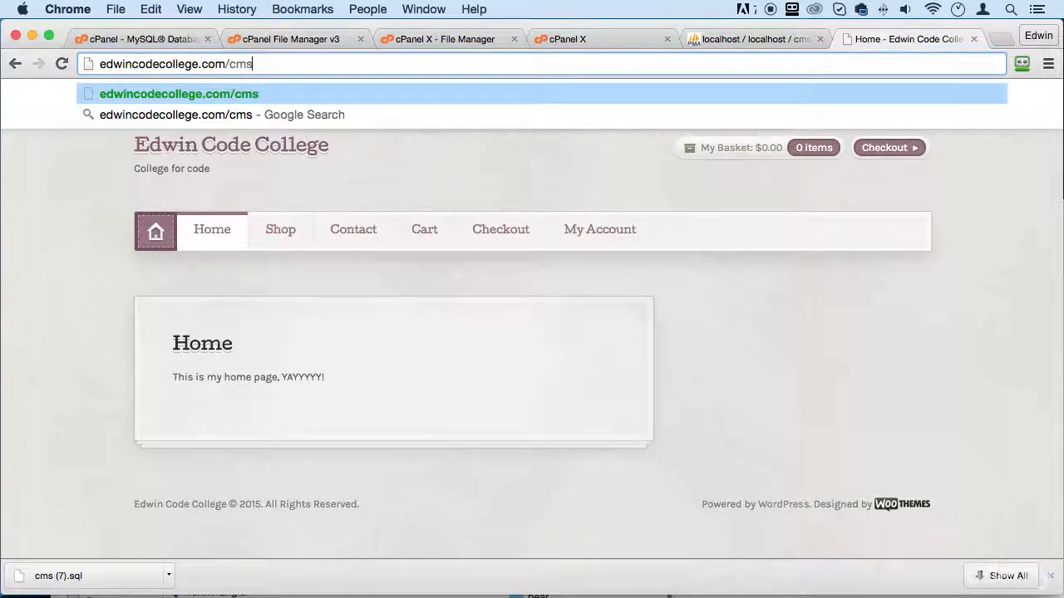
pyautogui.press('Return')
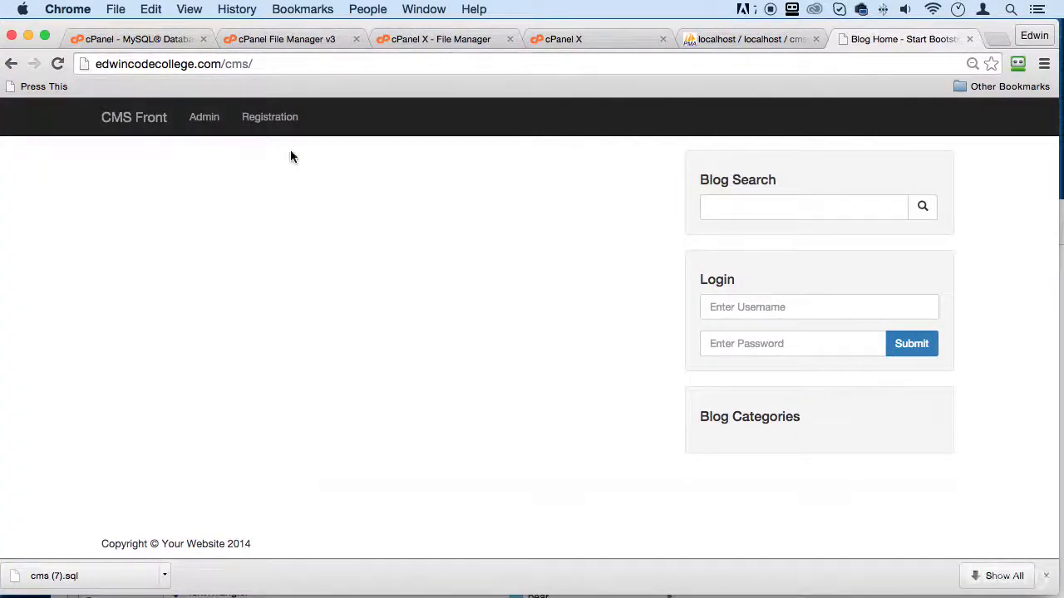
pyautogui.click(224, 64)
pyautogui.click(221, 64)
pyautogui.moveTo(221, 64); pyautogui.dragTo(349, 73)
pyautogui.press('BackSpace')
pyautogui.press('Return')
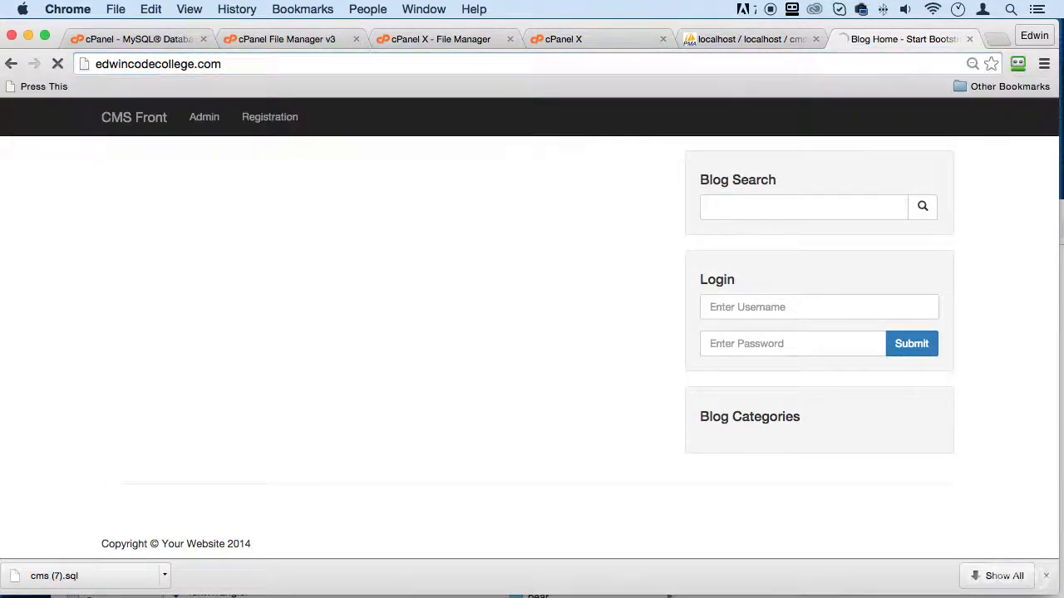
pyautogui.click(285, 60)
pyautogui.click(285, 60)
pyautogui.write('/cms')
pyautogui.press('Return')
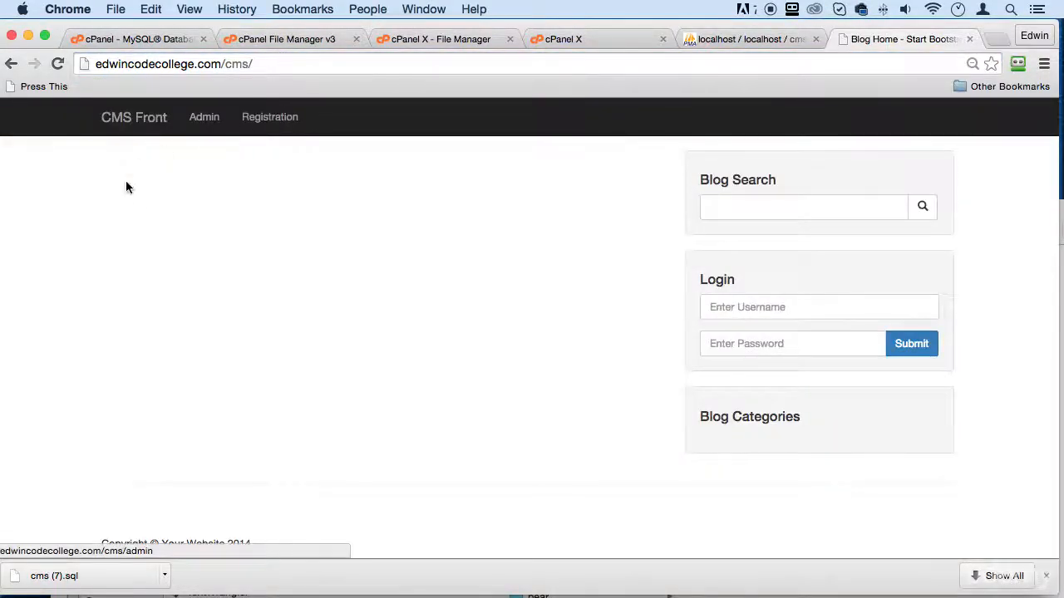
pyautogui.click(257, 63)
pyautogui.doubleClick(235, 65)
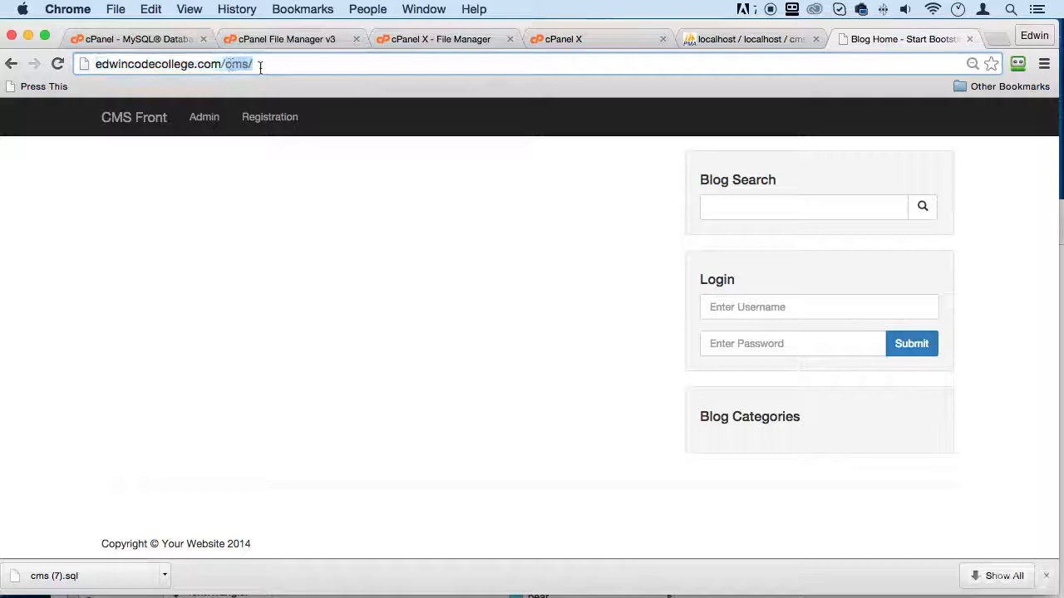
pyautogui.click(442, 395)
pyautogui.click(204, 117)
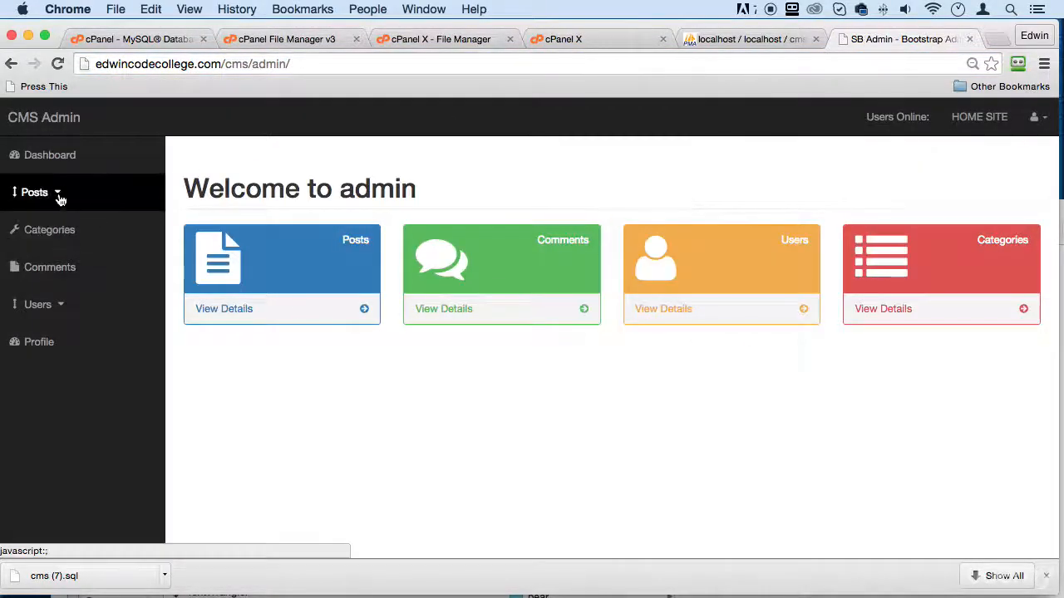
pyautogui.click(58, 196)
pyautogui.click(64, 222)
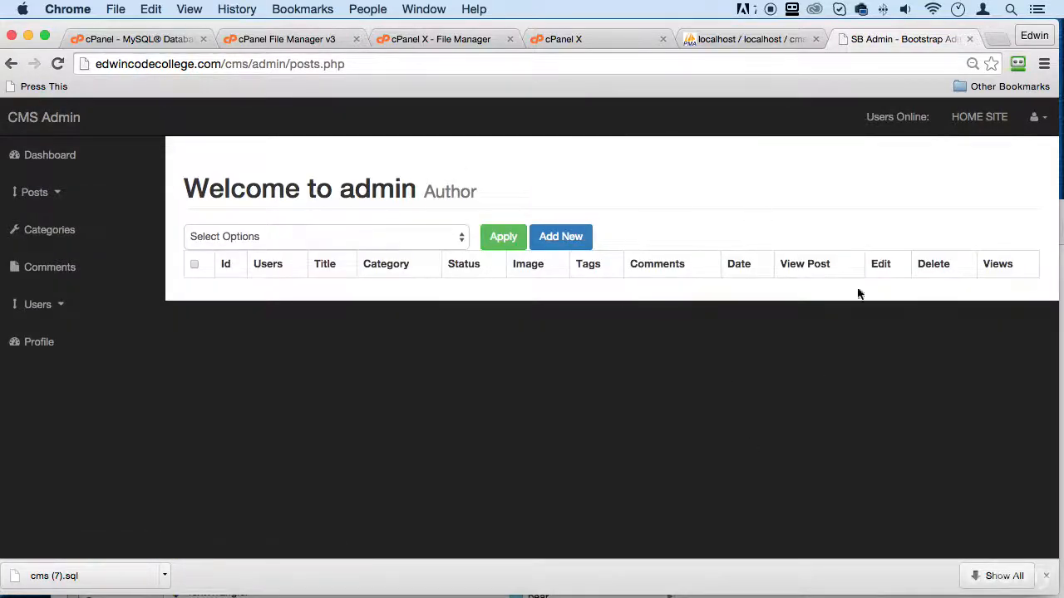
pyautogui.click(974, 118)
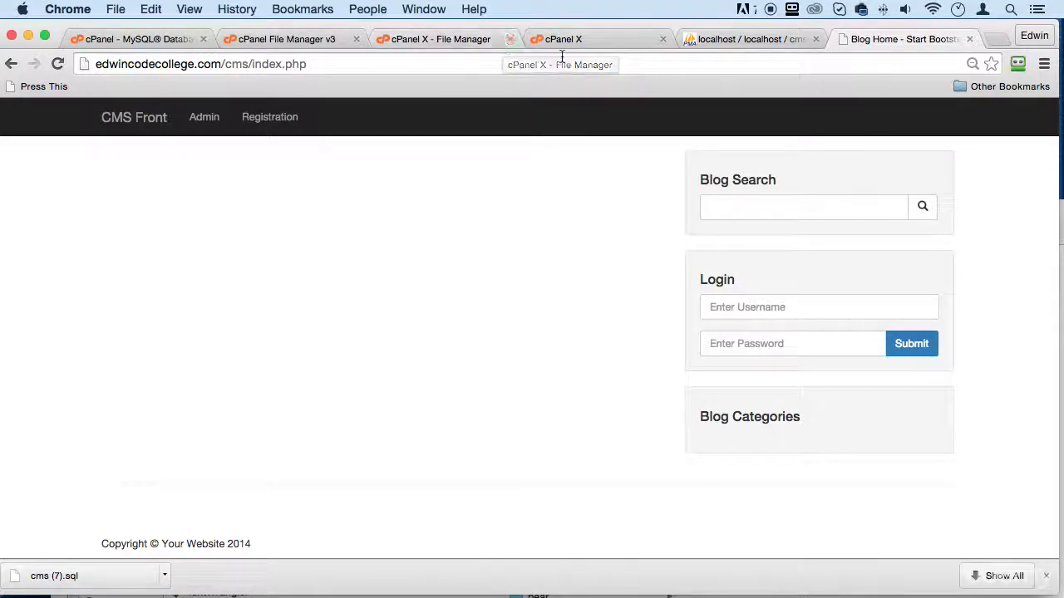
# Step: Remove the // comment marks from the if connection check in db.php
pyautogui.click(428, 39)
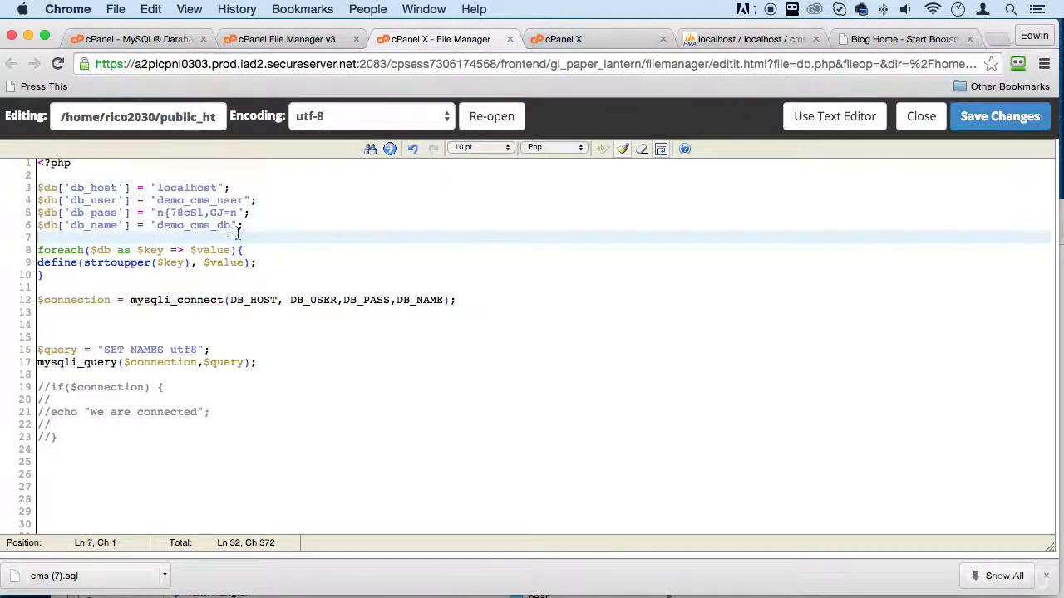
pyautogui.click(51, 387)
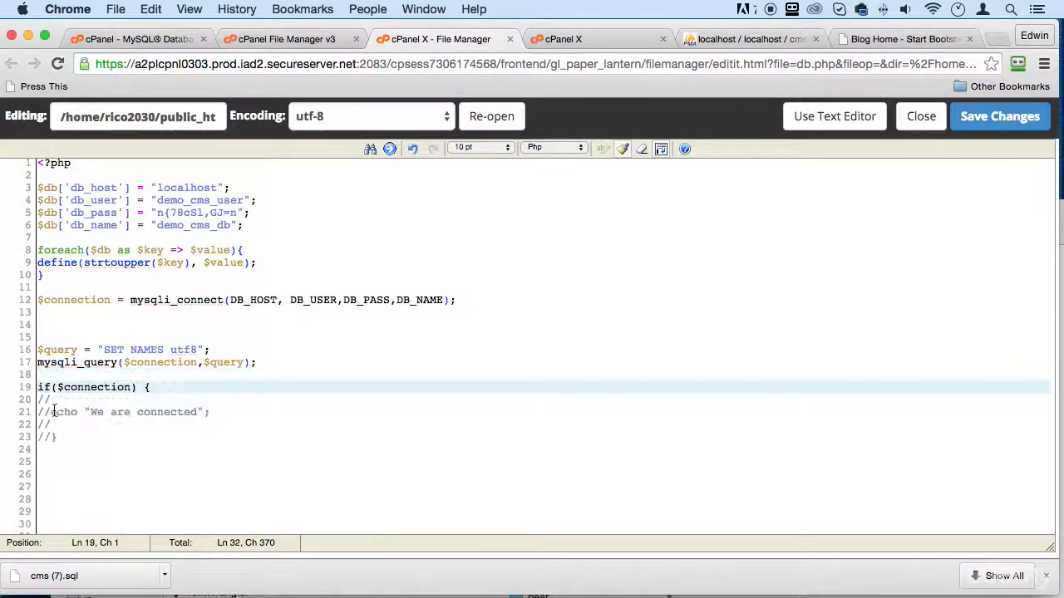
pyautogui.press('Down')
pyautogui.press('Delete')
pyautogui.press('Delete')
pyautogui.press('Down')
pyautogui.press('Delete')
pyautogui.press('Delete')
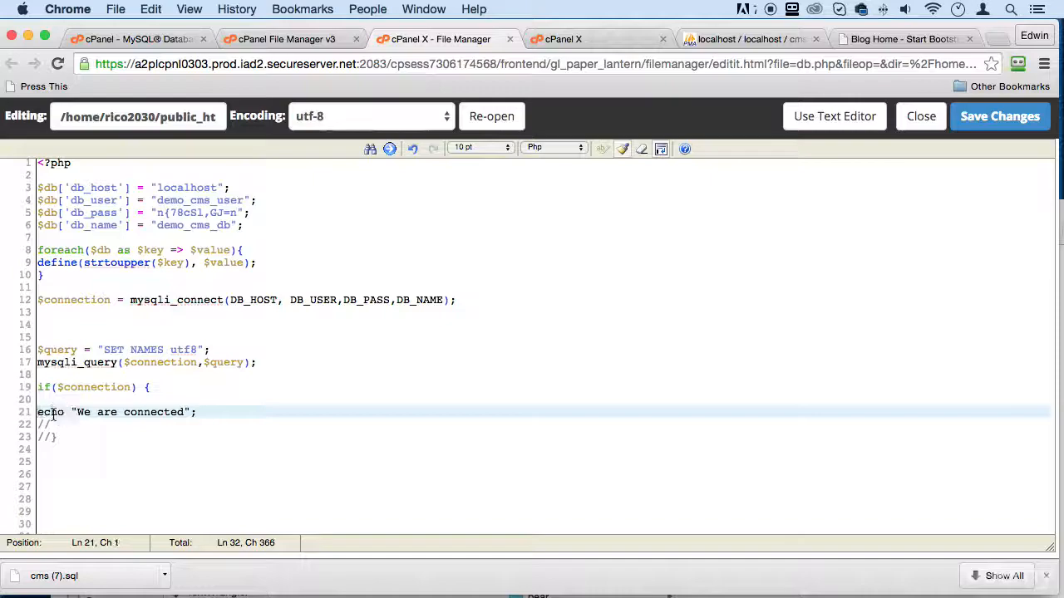
pyautogui.press('Down')
pyautogui.press('Delete')
pyautogui.press('Delete')
pyautogui.press('Down')
pyautogui.press('Delete')
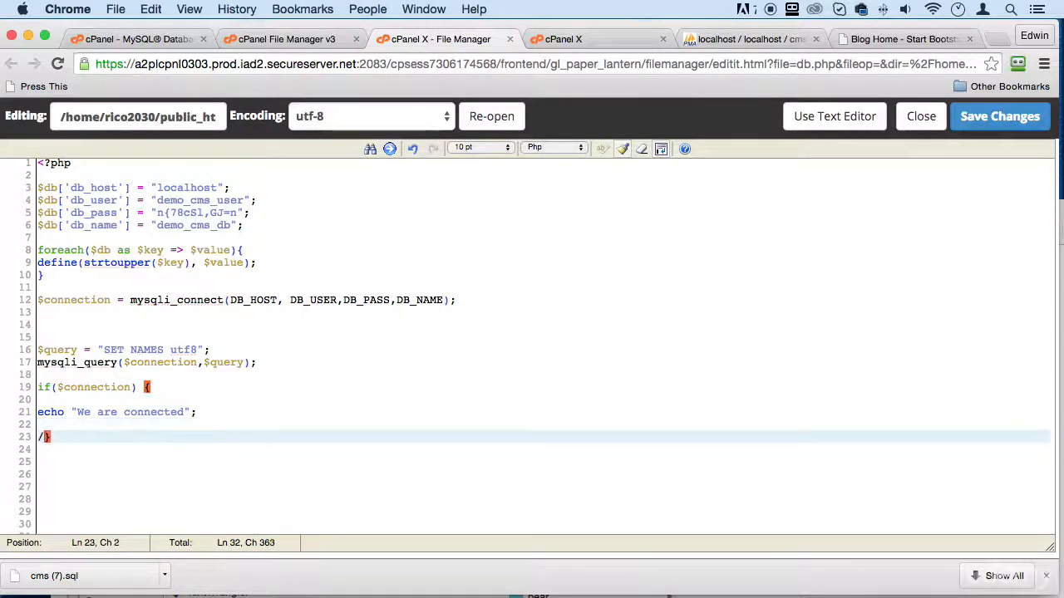
pyautogui.click(238, 413)
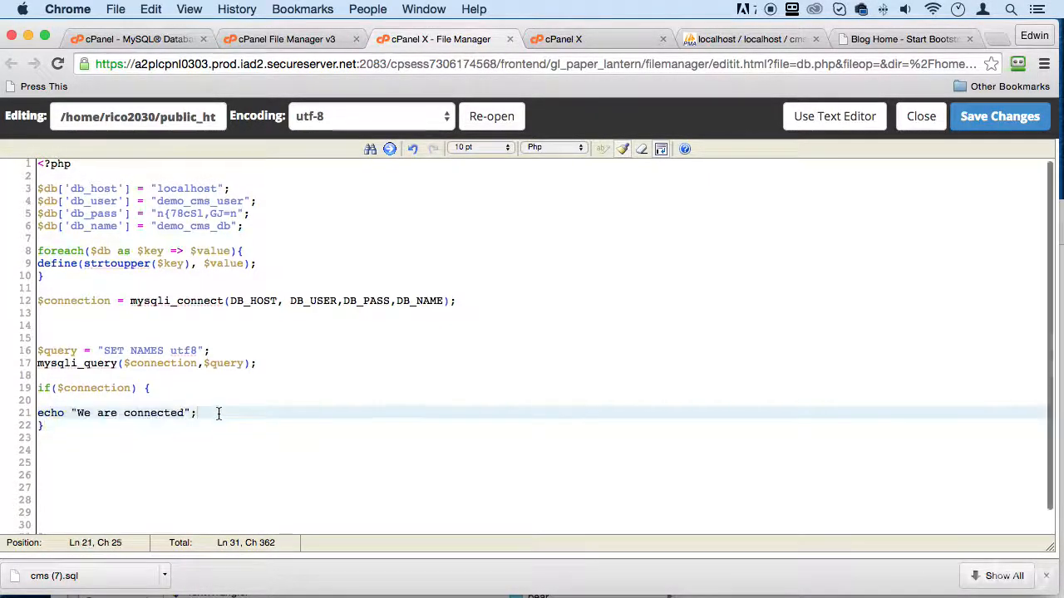
pyautogui.press('Return')
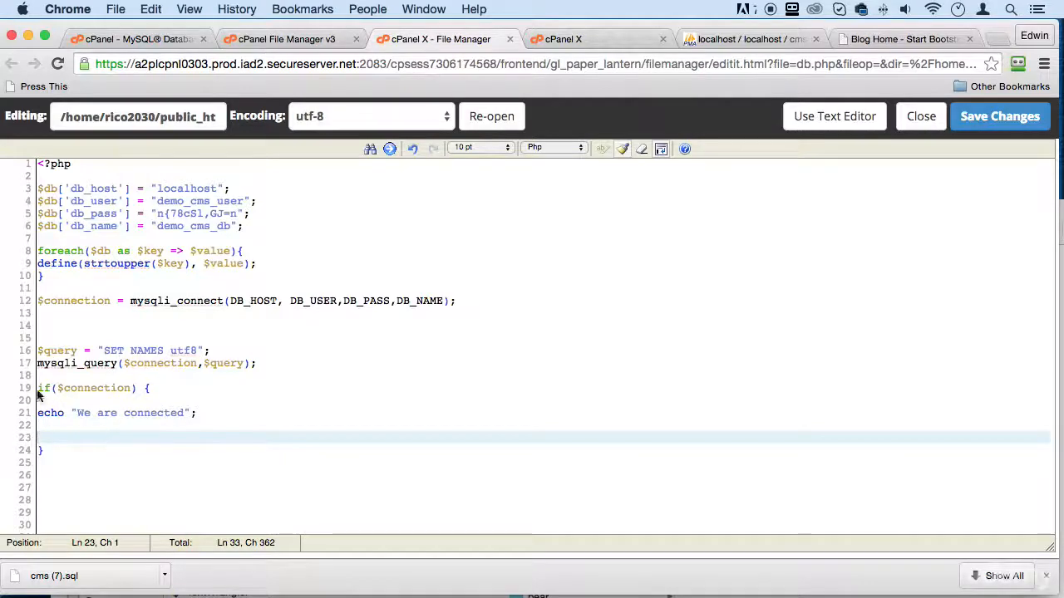
# Step: Add an 'else {' block after the if block's closing brace
pyautogui.moveTo(41, 389); pyautogui.dragTo(88, 476)
pyautogui.scroll(-2, 344, 347)
pyautogui.click(143, 368)
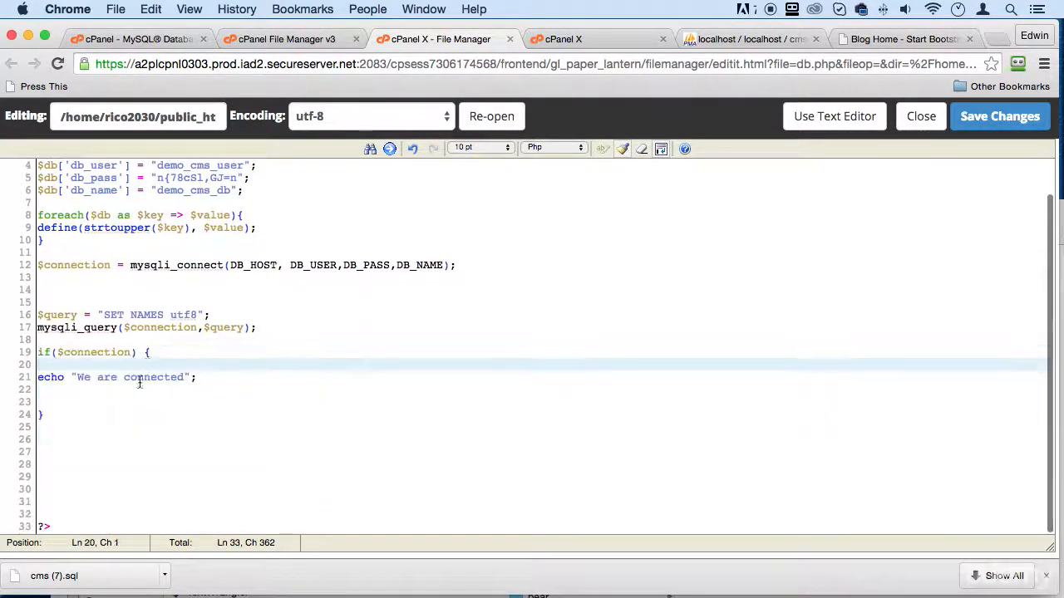
pyautogui.click(132, 404)
pyautogui.click(131, 413)
pyautogui.write('else {')
pyautogui.press('Return')
pyautogui.press('Return')
pyautogui.press('Return')
pyautogui.press('Return')
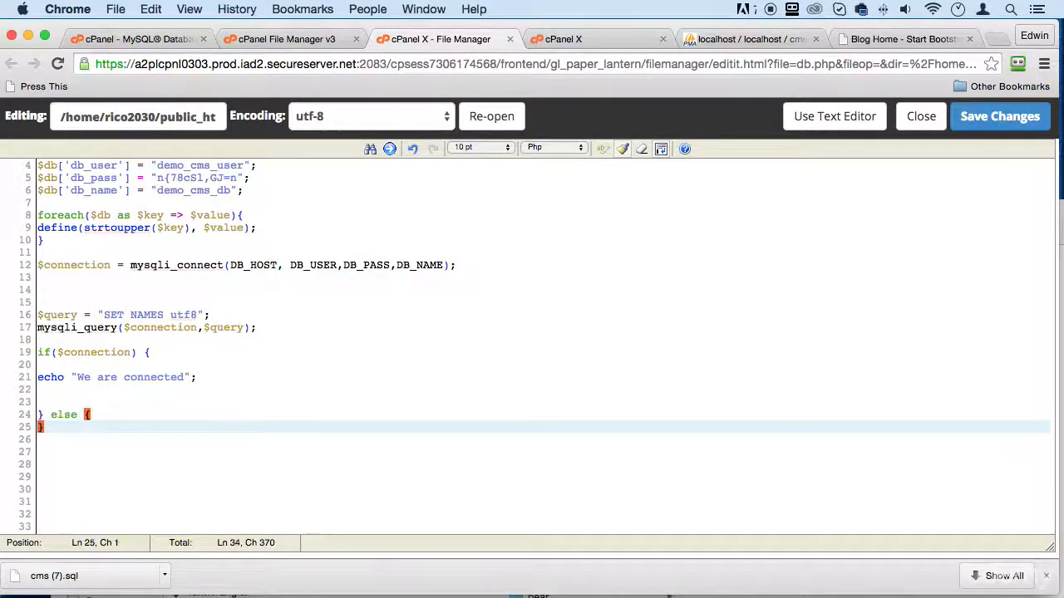
pyautogui.press('Return')
pyautogui.press('Return')
pyautogui.press('Up')
pyautogui.press('Up')
pyautogui.press('Up')
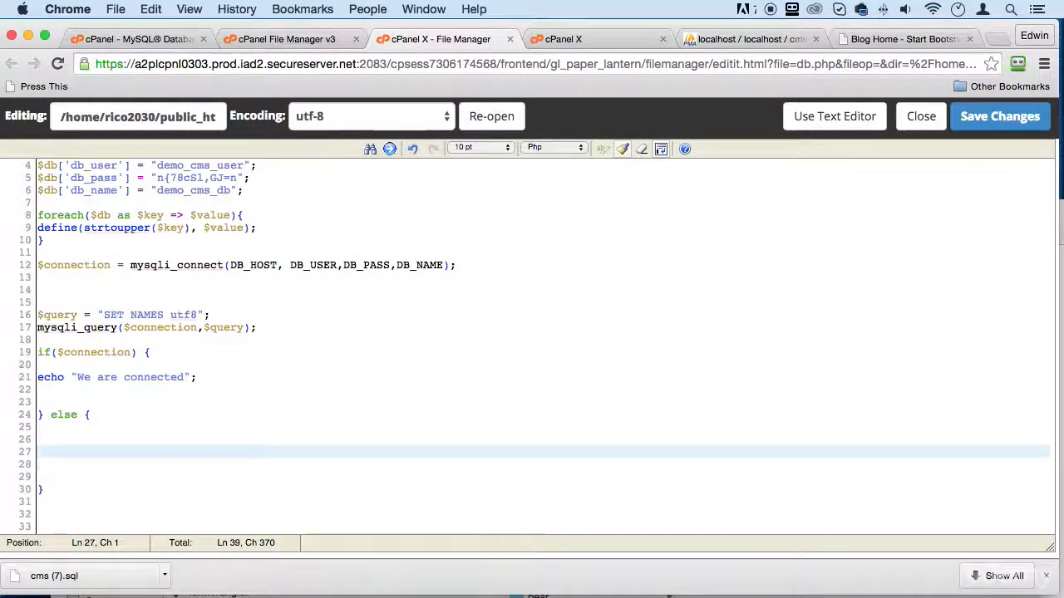
# Step: Copy the echo into the else block, change it to 'We are NOT connected', and save db.php
pyautogui.press('super+equal')
pyautogui.press('super+equal')
pyautogui.press('super+equal')
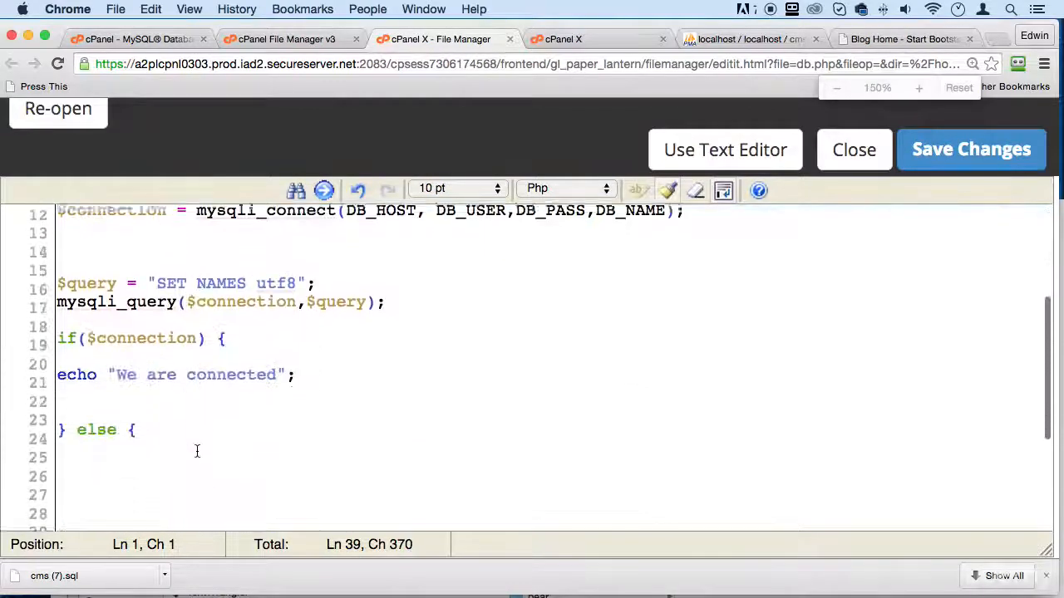
pyautogui.scroll(-3, 197, 451)
pyautogui.click(124, 380)
pyautogui.moveTo(304, 283); pyautogui.dragTo(58, 280)
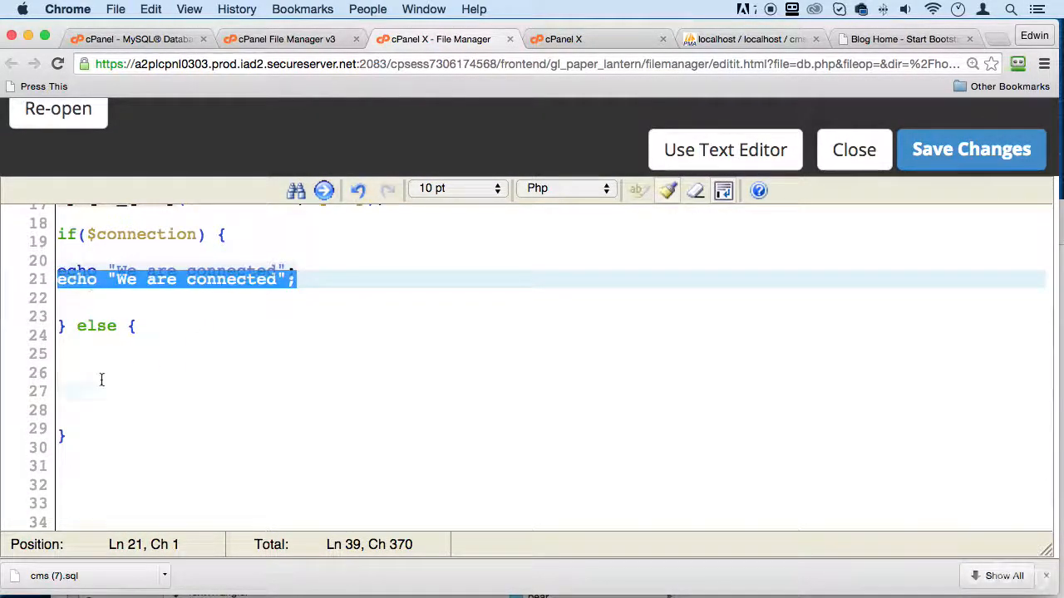
pyautogui.moveTo(102, 379); pyautogui.dragTo(101, 382)
pyautogui.click(322, 455)
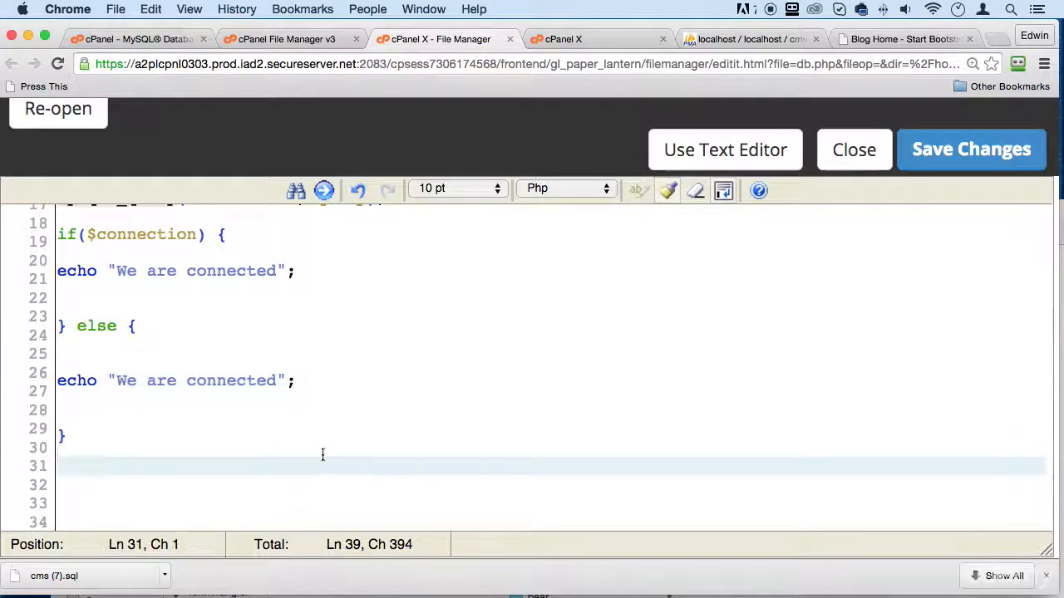
pyautogui.click(181, 383)
pyautogui.write('NOT')
pyautogui.click(609, 317)
pyautogui.click(980, 159)
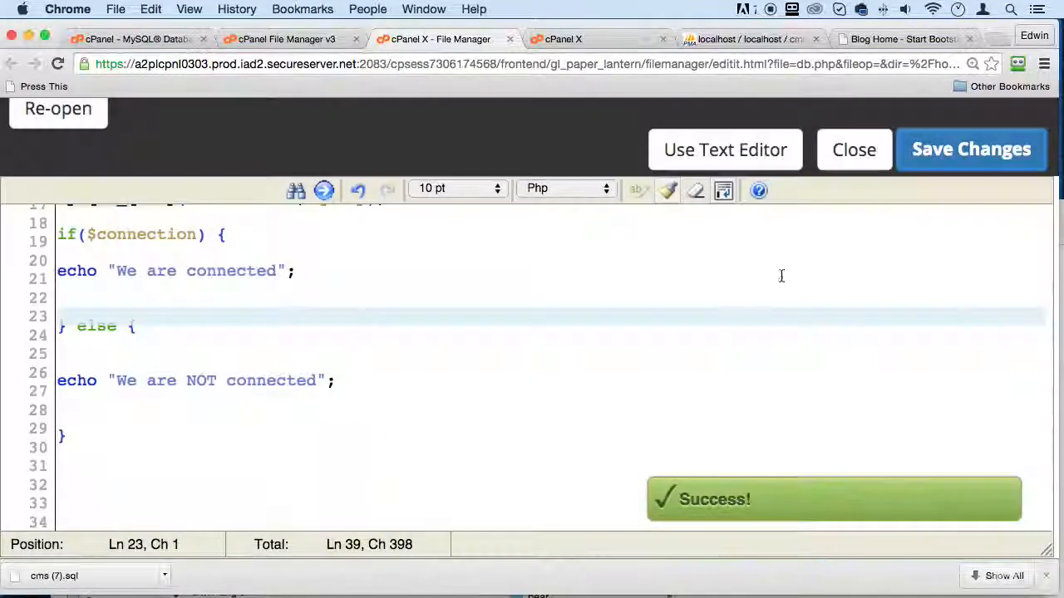
pyautogui.click(883, 39)
# Step: Reload the CMS page and zoom in to confirm it reads 'We are connected'
pyautogui.click(722, 65)
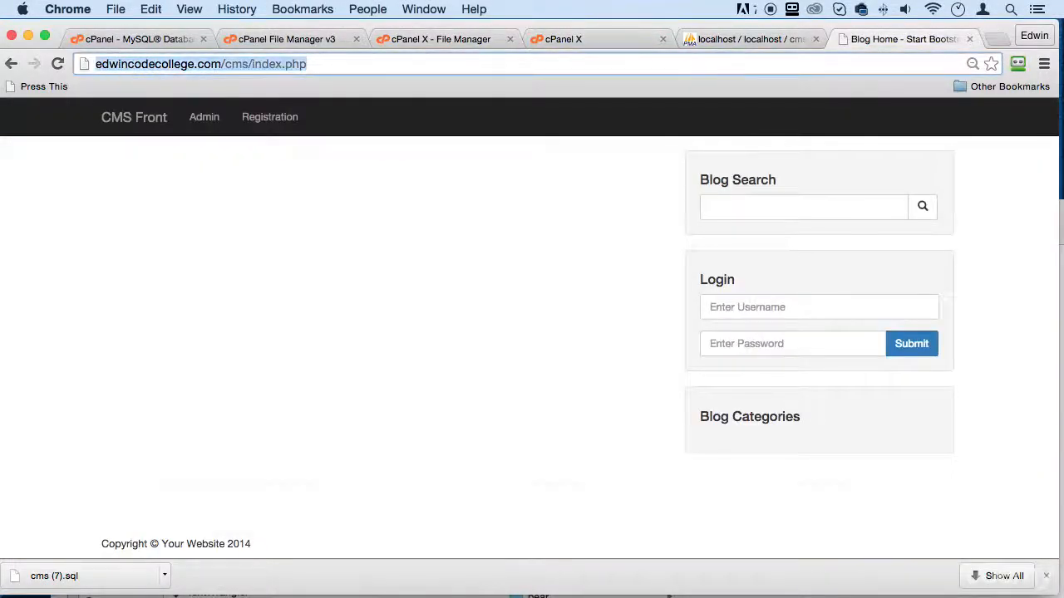
pyautogui.press('Return')
pyautogui.press('super+equal')
pyautogui.press('super+equal')
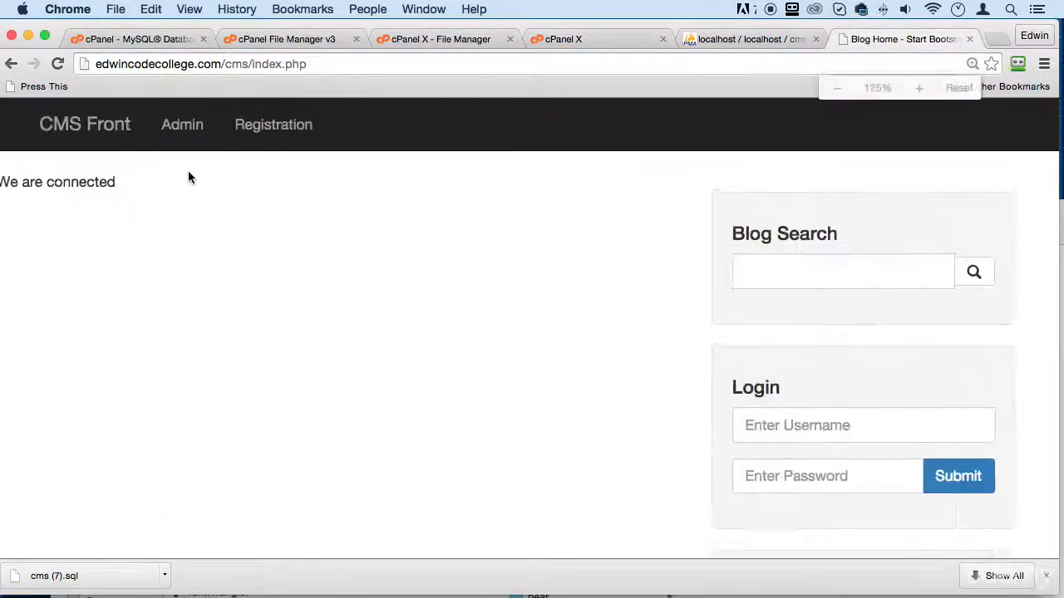
pyautogui.press('super+equal')
pyautogui.press('super+equal')
pyautogui.moveTo(196, 208); pyautogui.dragTo(1, 201)
pyautogui.press('super+minus')
pyautogui.press('super+minus')
pyautogui.press('super+minus')
pyautogui.press('super+minus')
pyautogui.press('super+minus')
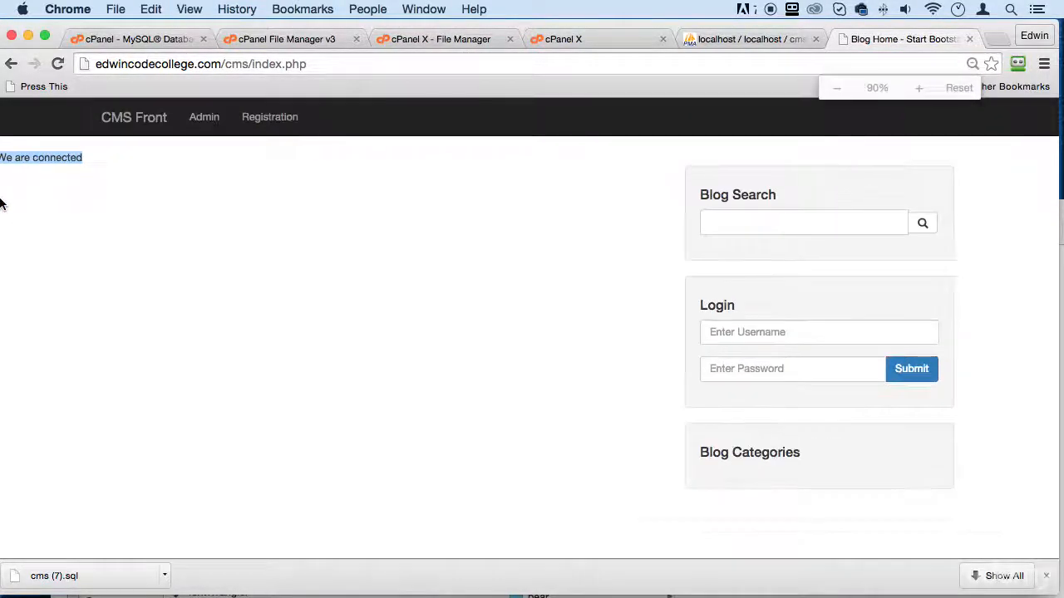
# Step: Return to db.php in the Code Editor and move to the database password line
pyautogui.click(424, 39)
pyautogui.scroll(5, 482, 358)
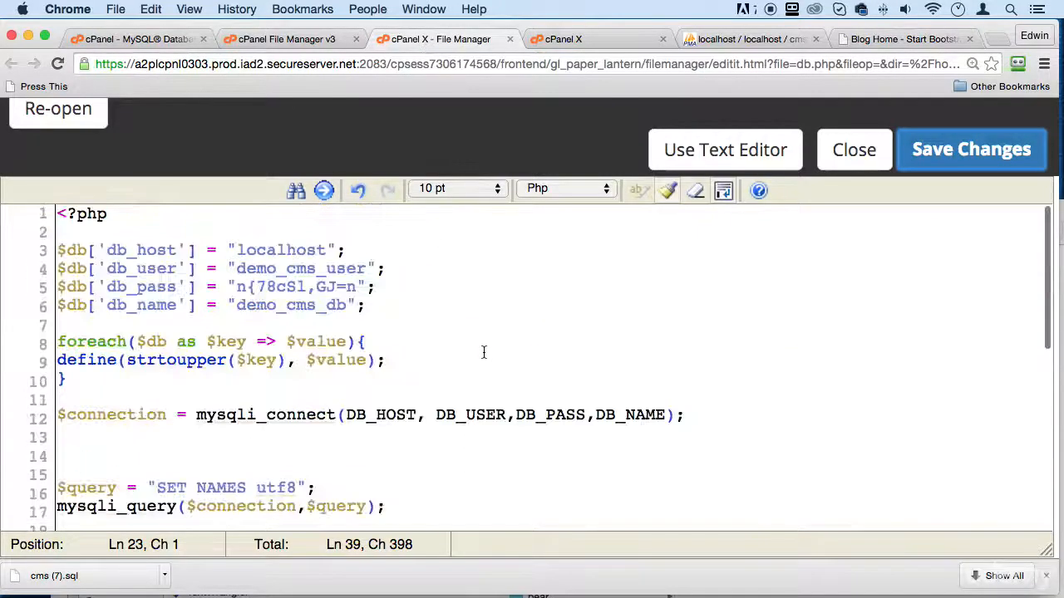
pyautogui.click(497, 336)
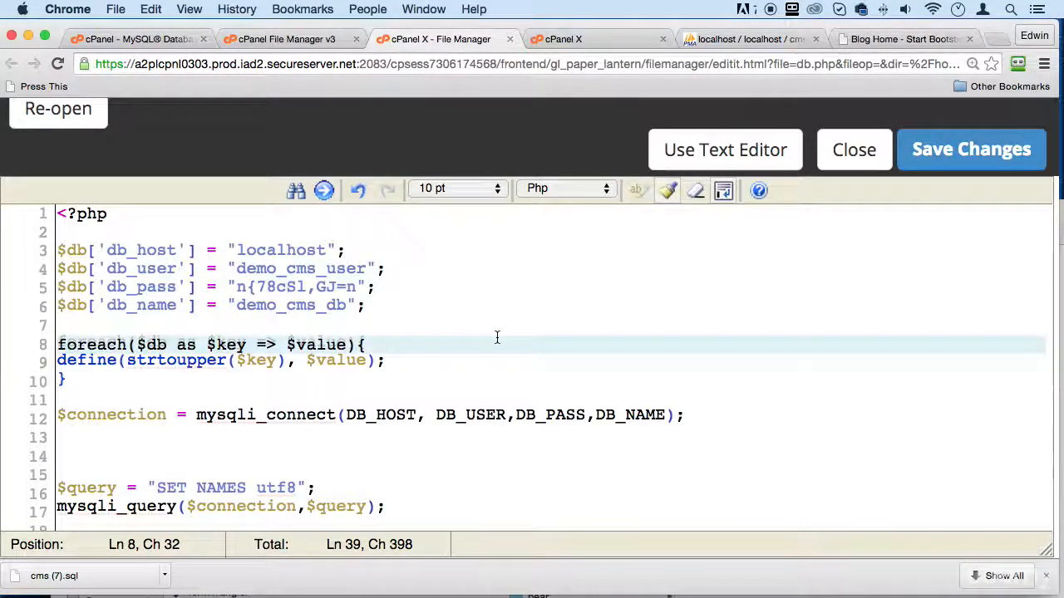
pyautogui.press('Up')
pyautogui.press('Up')
pyautogui.press('Up')
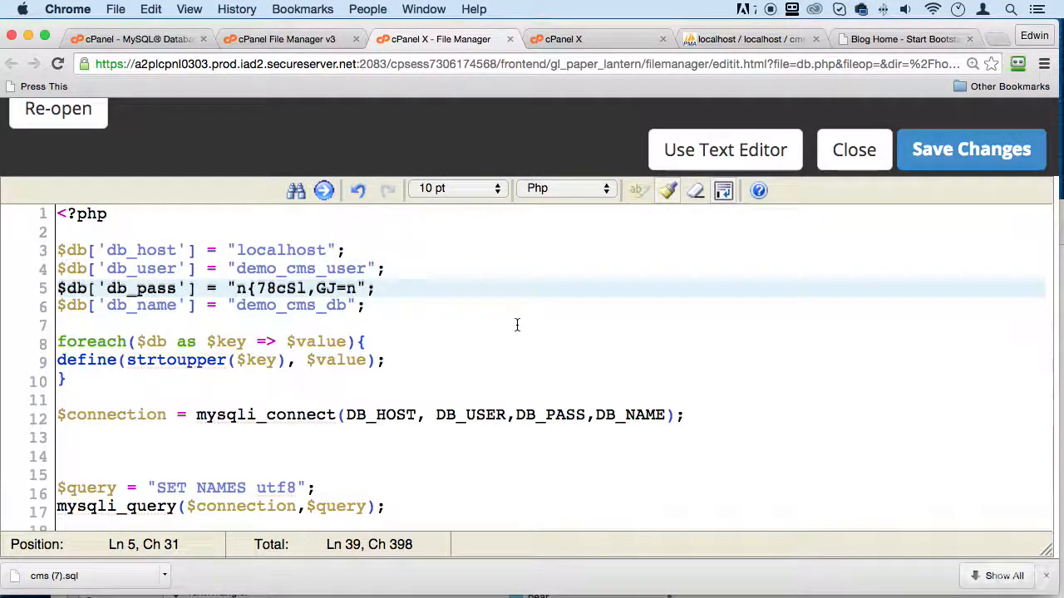